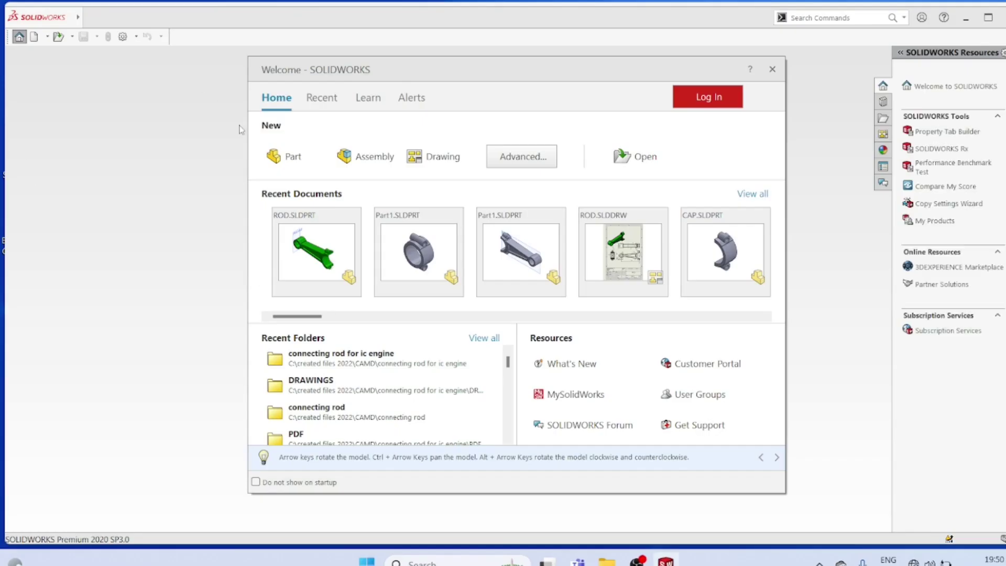
Create a new part, confirm MMGS millimetre units, and select the Front Plane
{"action": "left_click", "coordinate": [295, 161]}
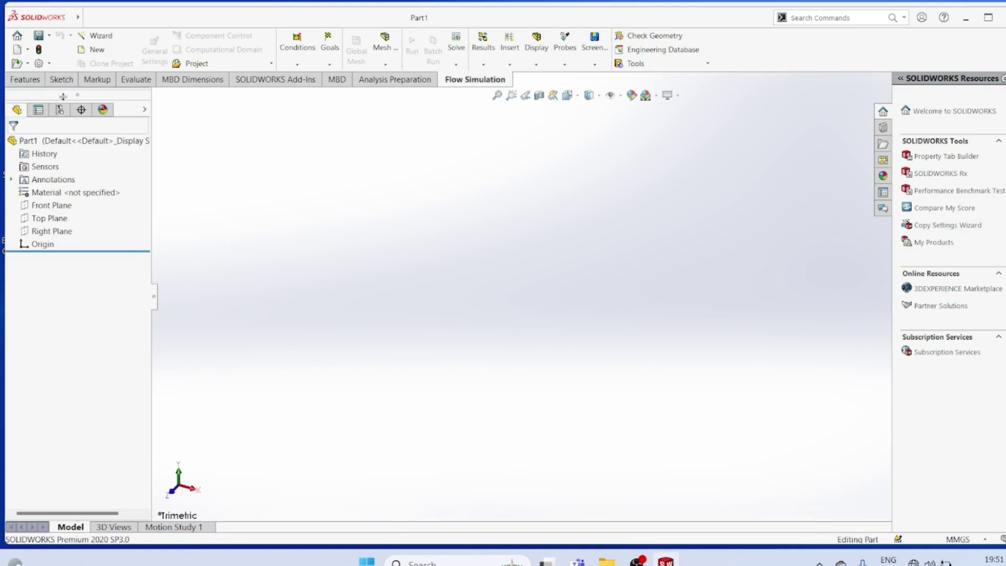
{"action": "left_click", "coordinate": [49, 63]}
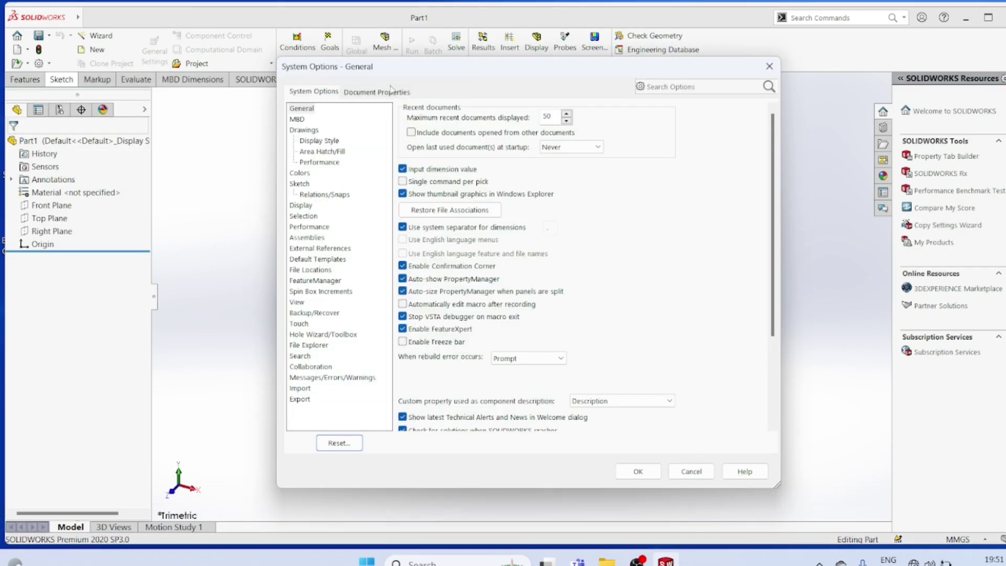
{"action": "left_click", "coordinate": [377, 92]}
{"action": "left_click", "coordinate": [298, 193]}
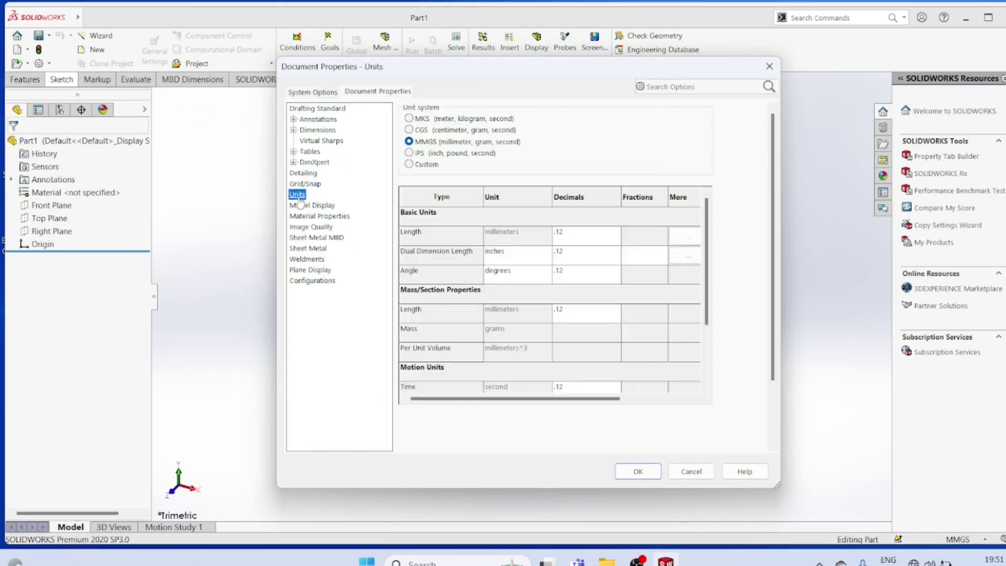
{"action": "left_click", "coordinate": [638, 470]}
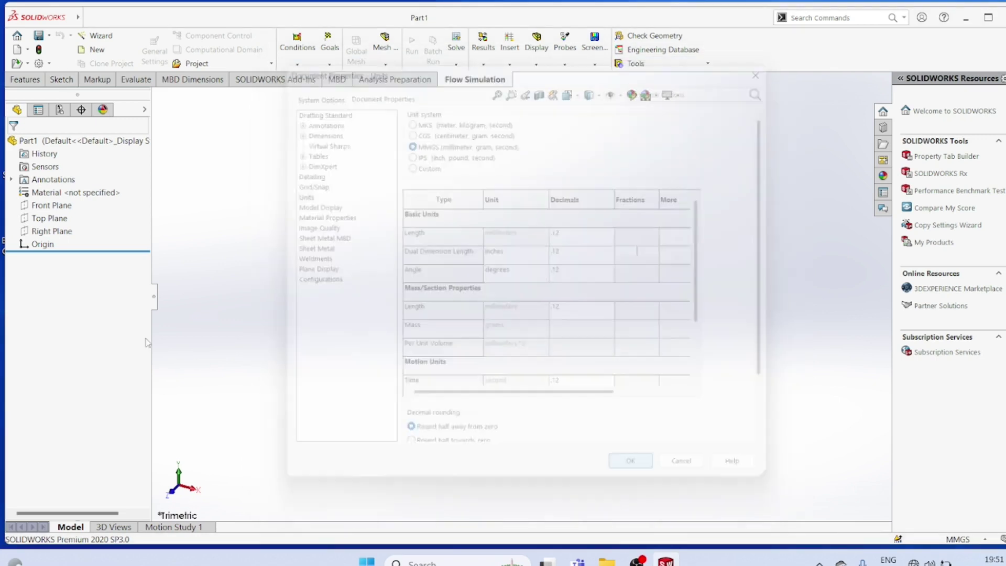
{"action": "right_click", "coordinate": [46, 205]}
Face the Front Plane and draw an origin-centred circle of radius 42 mm
{"action": "left_click", "coordinate": [103, 189]}
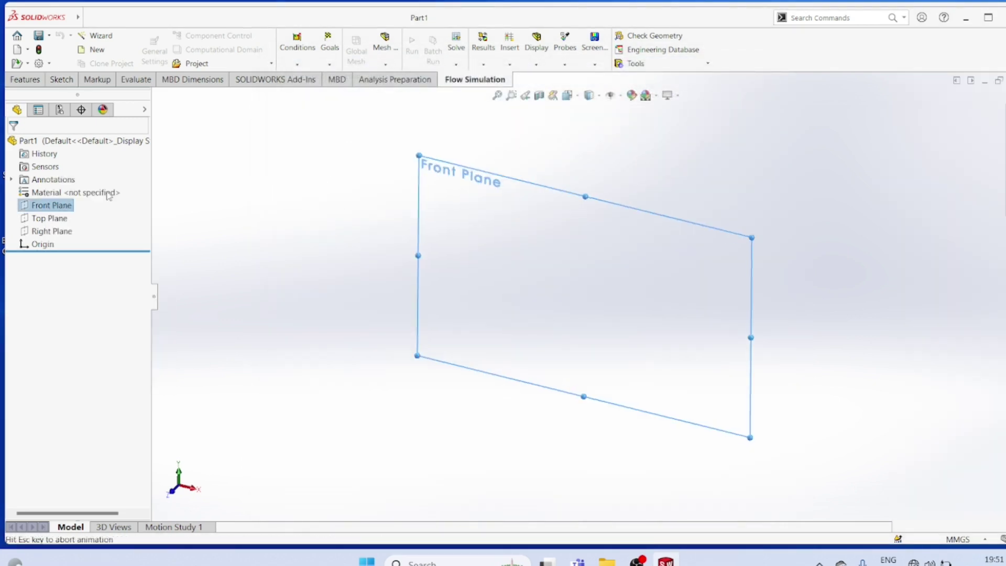
{"action": "left_click", "coordinate": [61, 79]}
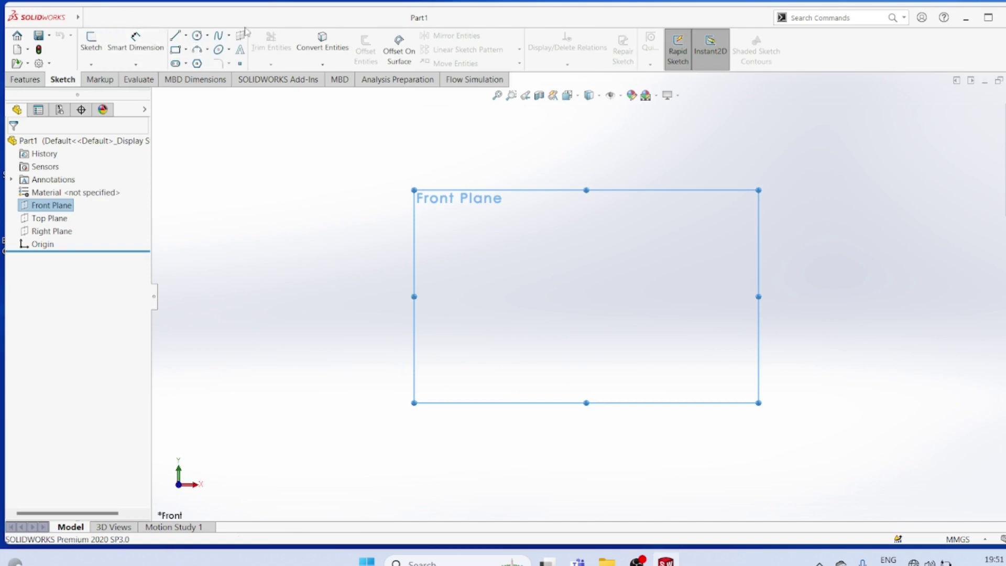
{"action": "left_click", "coordinate": [228, 35]}
{"action": "left_click", "coordinate": [206, 48]}
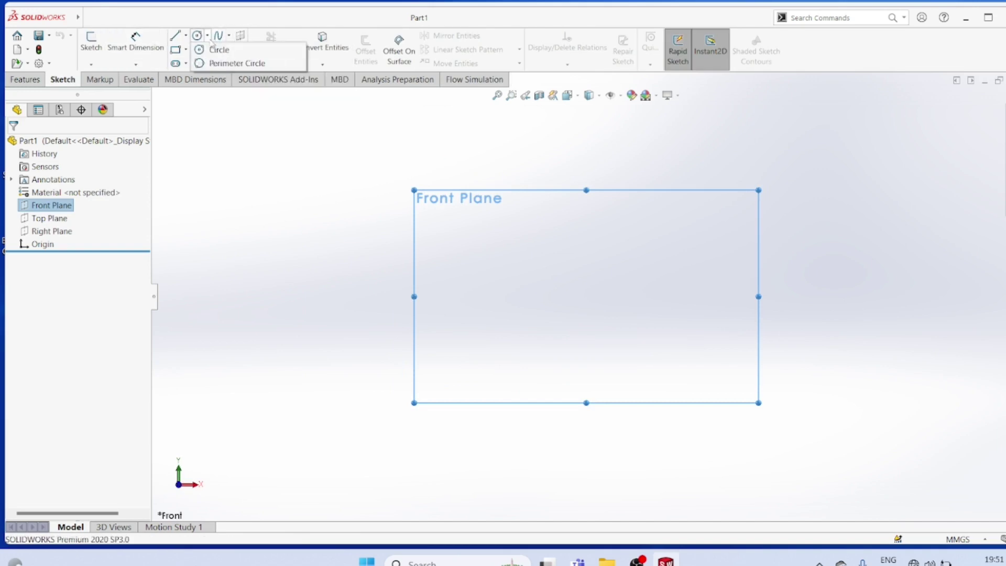
{"action": "left_click", "coordinate": [228, 49]}
{"action": "left_click", "coordinate": [591, 300]}
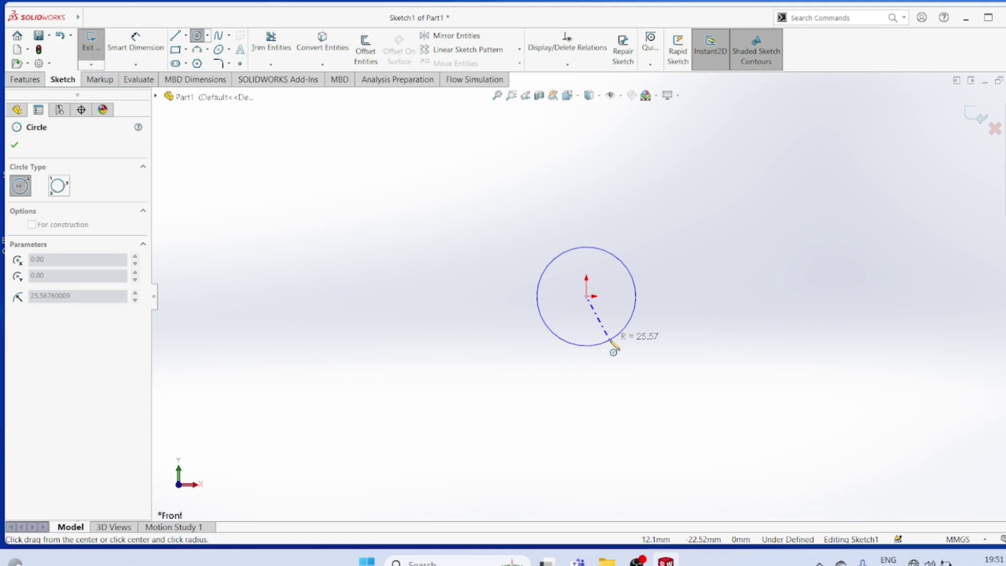
{"action": "left_click", "coordinate": [613, 350]}
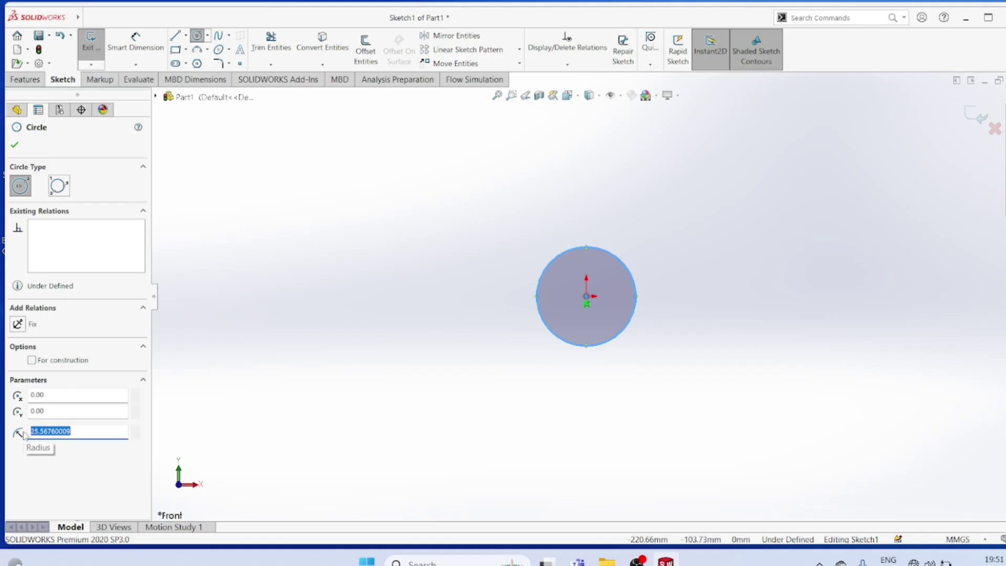
{"action": "type", "text": "42"}
Discard the stray circle and draw a second origin-centred circle of radius 46 mm
{"action": "key", "text": "Return"}
{"action": "left_click", "coordinate": [302, 404]}
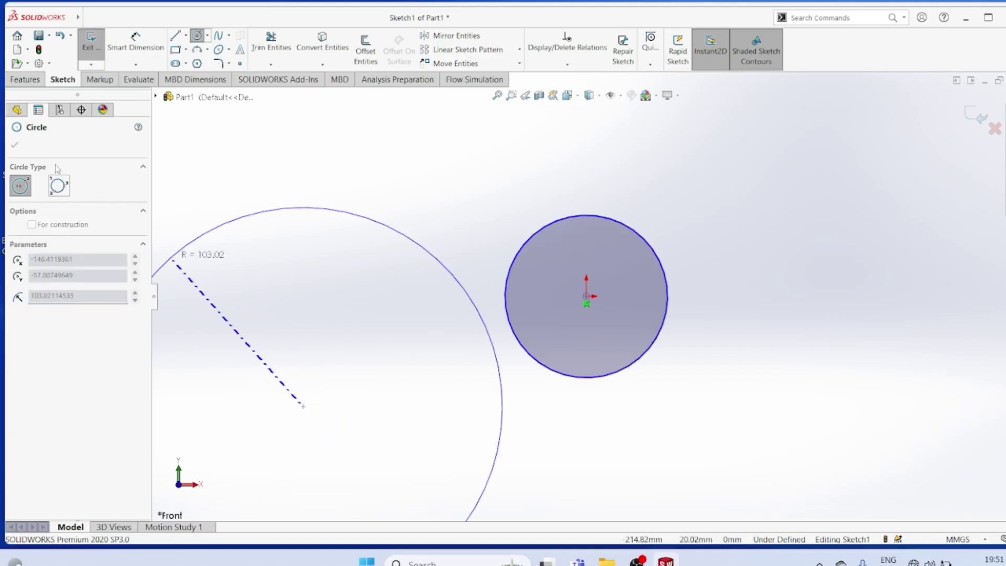
{"action": "key", "text": "Escape"}
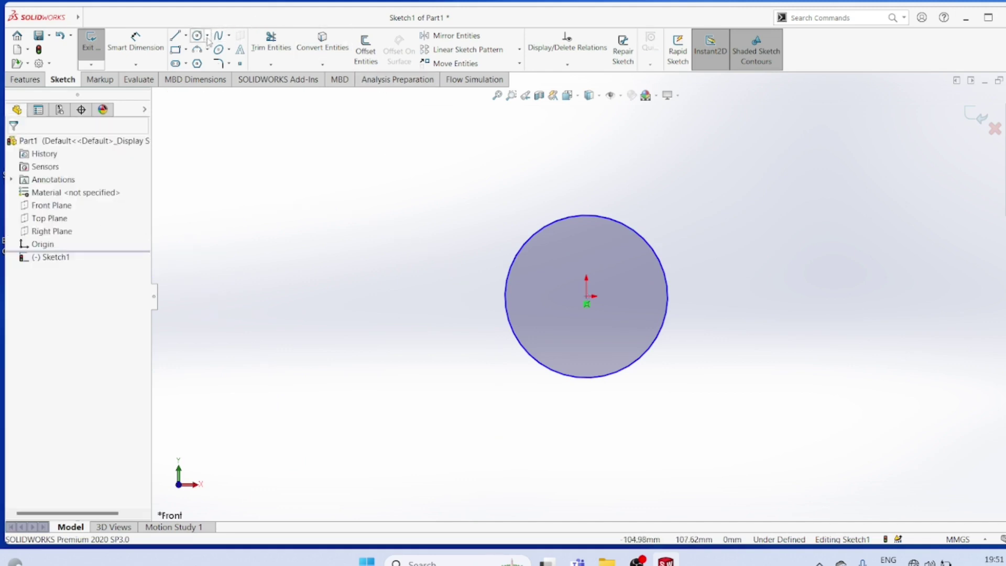
{"action": "left_click", "coordinate": [206, 39]}
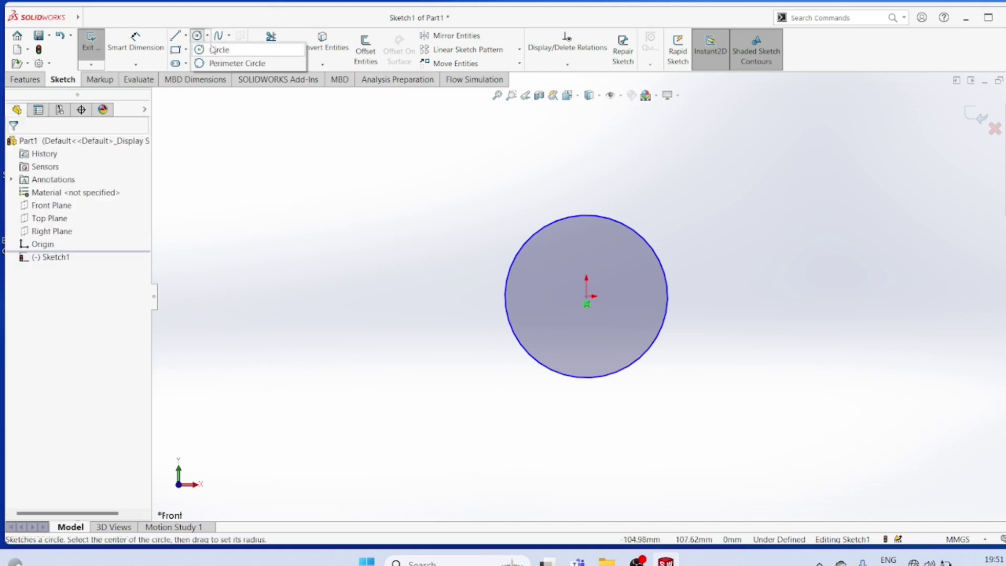
{"action": "left_click", "coordinate": [587, 297]}
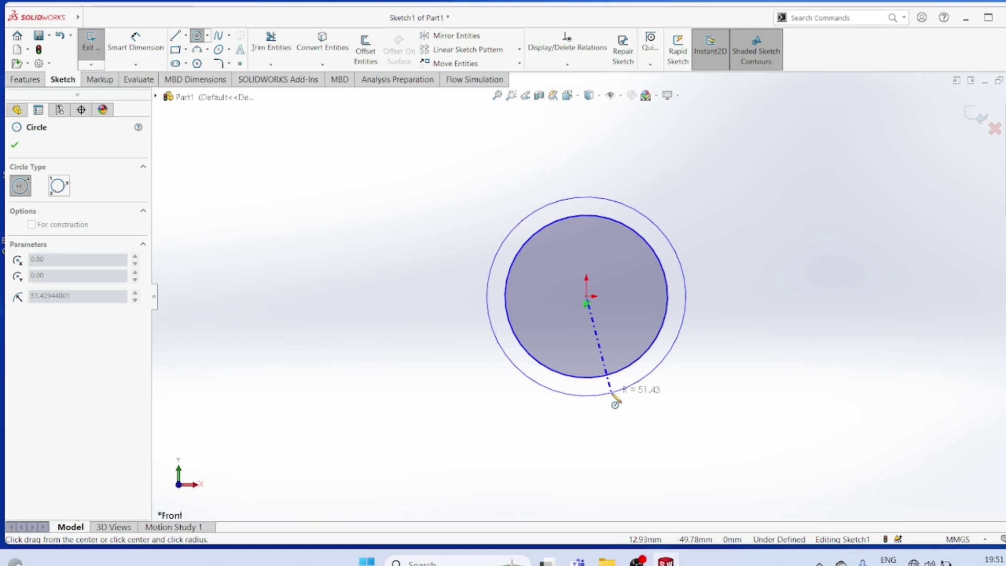
{"action": "left_click", "coordinate": [616, 404]}
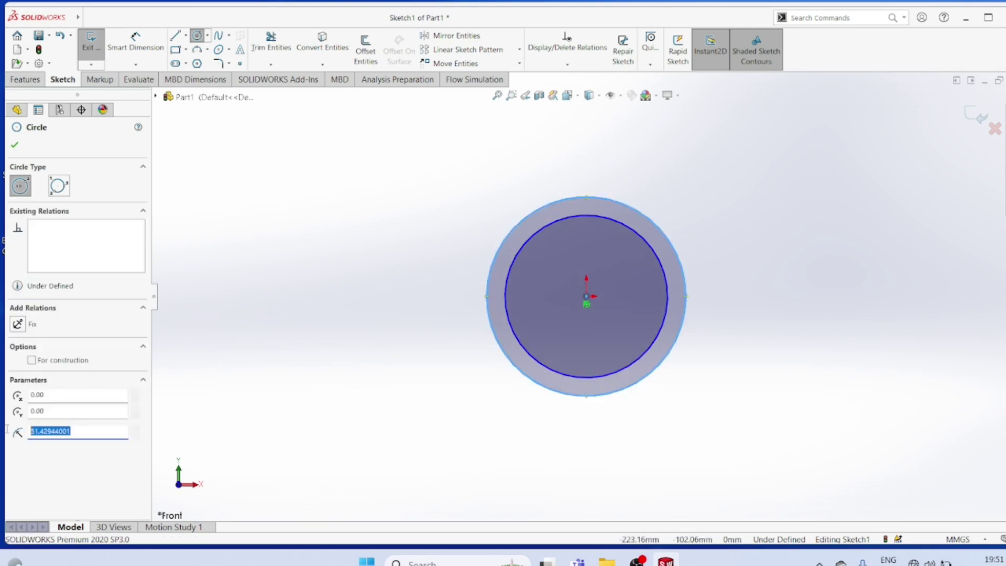
{"action": "type", "text": "46"}
{"action": "key", "text": "Return"}
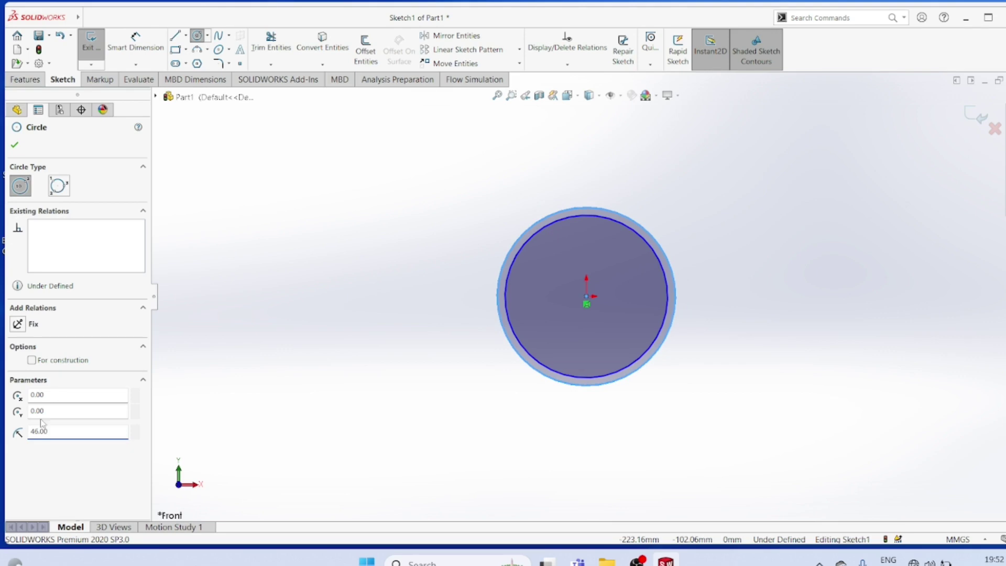
{"action": "left_click", "coordinate": [16, 126]}
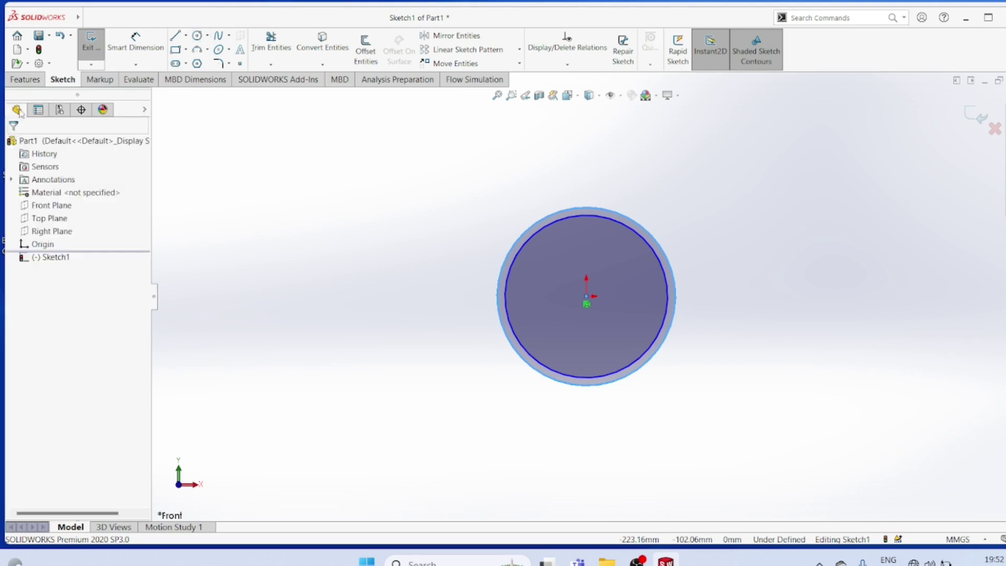
Extrude the two-circle ring sketch blind to a depth of 68 mm
{"action": "left_click", "coordinate": [26, 80]}
{"action": "left_click", "coordinate": [96, 48]}
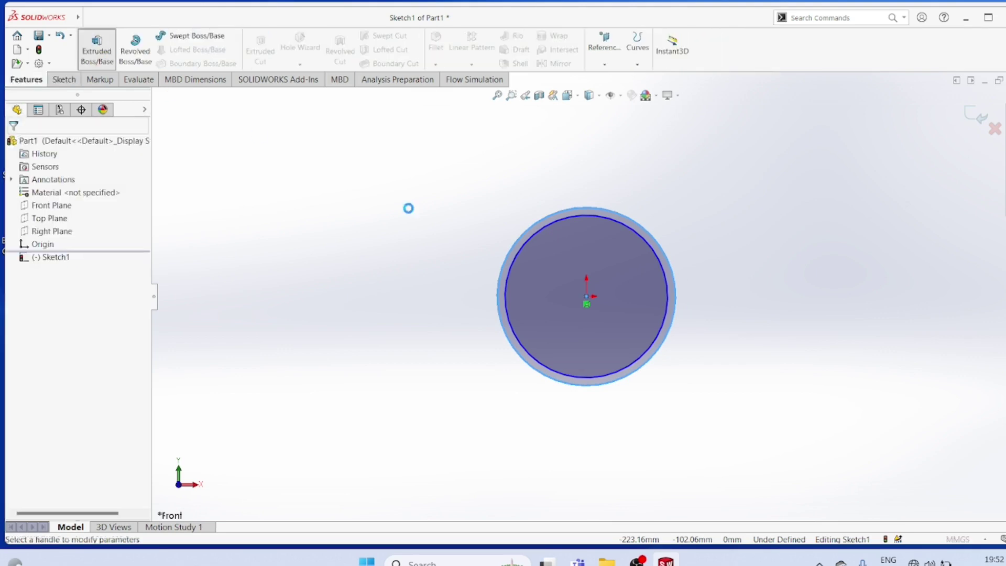
{"action": "left_click", "coordinate": [77, 267]}
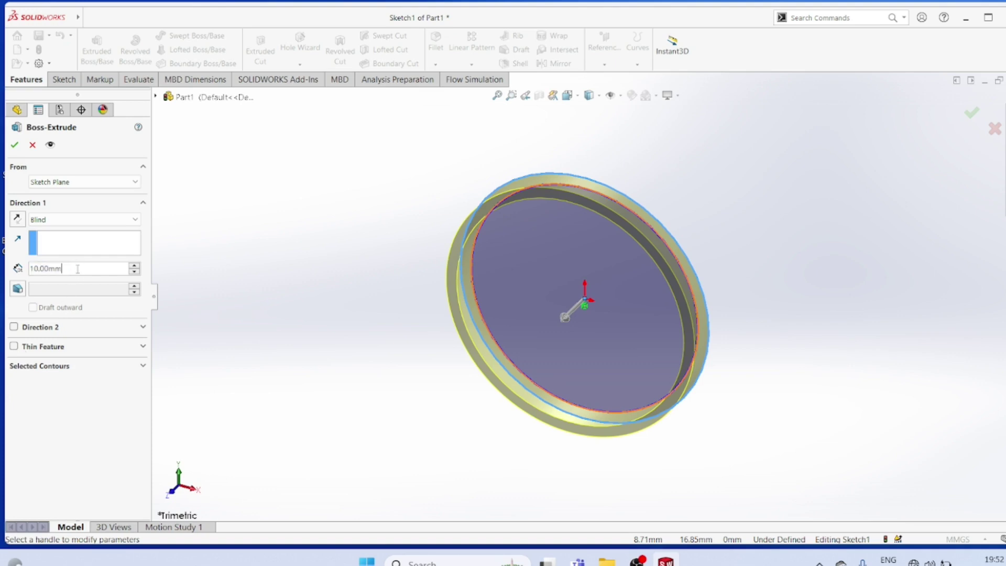
{"action": "left_click_drag", "start_coordinate": [77, 268], "coordinate": [27, 270]}
{"action": "type", "text": "68"}
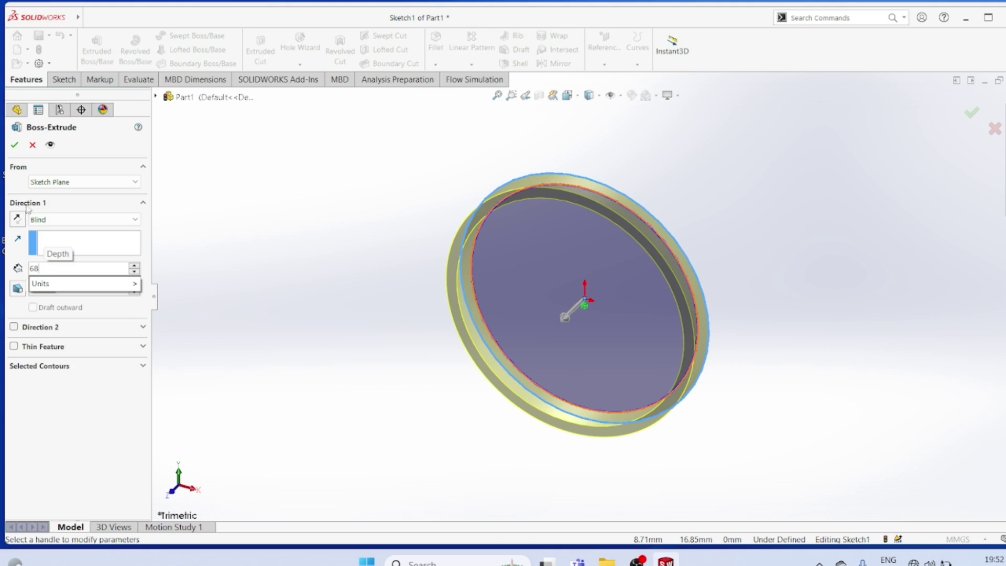
{"action": "key", "text": "Return"}
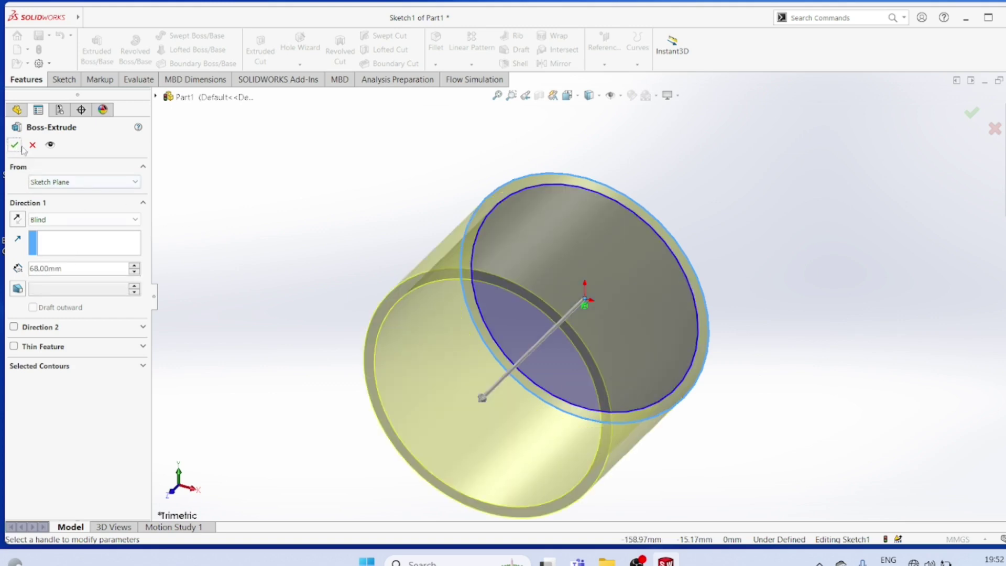
{"action": "left_click", "coordinate": [14, 145]}
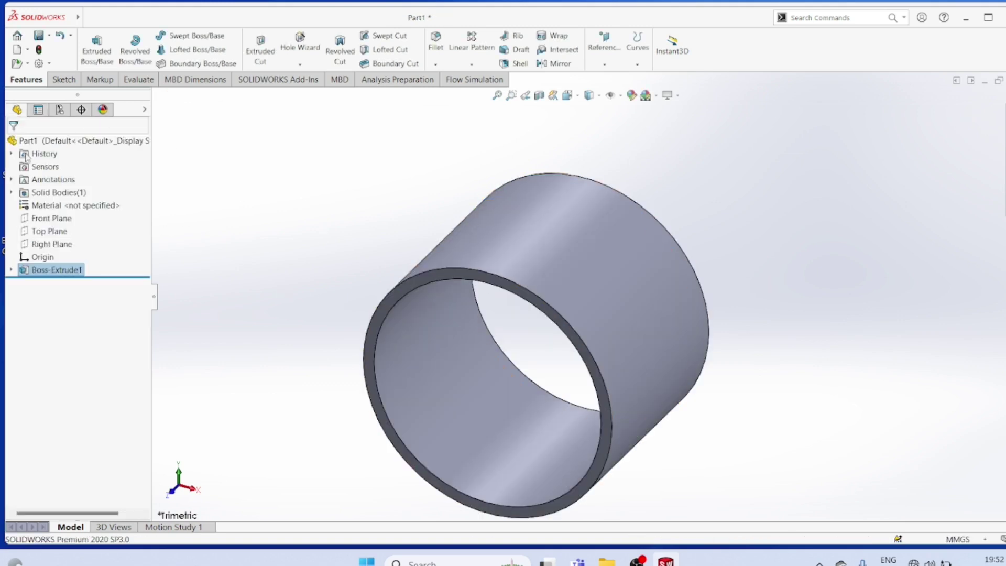
Face the Right Plane and draw a small corner rectangle at the profile's top-left corner
{"action": "left_click", "coordinate": [47, 243]}
{"action": "left_click", "coordinate": [114, 230]}
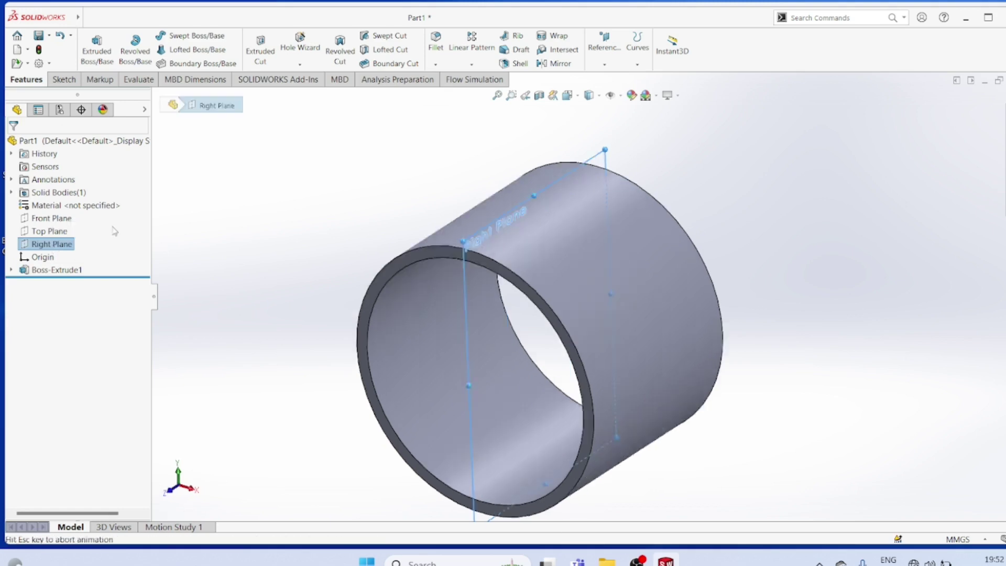
{"action": "scroll", "coordinate": [644, 185], "scroll_direction": "down", "scroll_amount": 2}
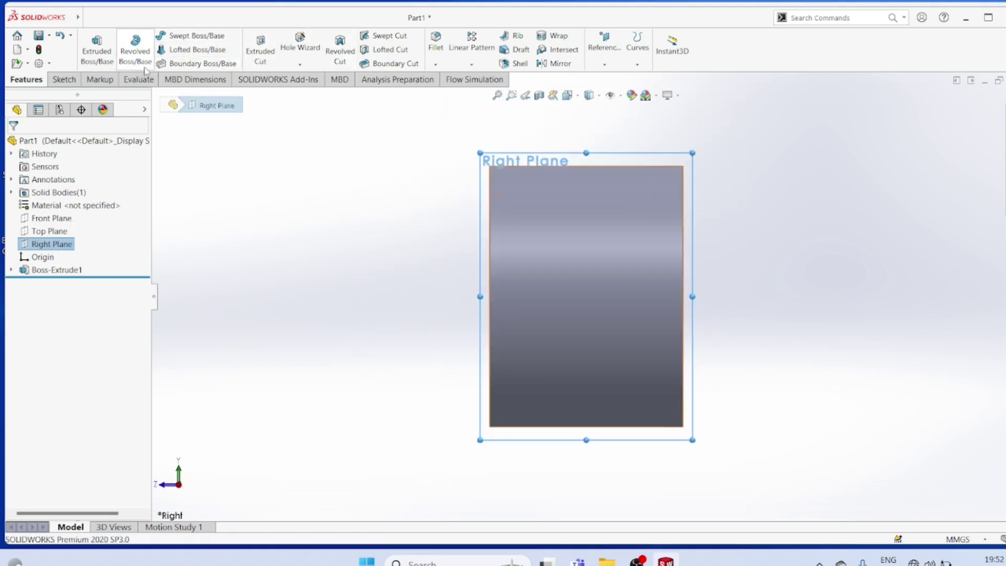
{"action": "left_click", "coordinate": [64, 79]}
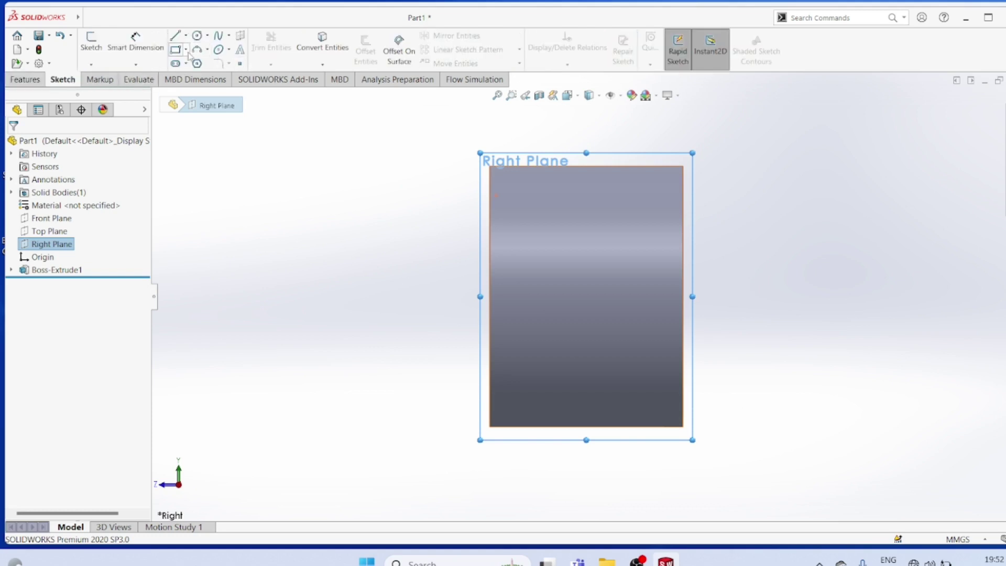
{"action": "left_click", "coordinate": [205, 50]}
{"action": "left_click", "coordinate": [185, 64]}
{"action": "left_click", "coordinate": [186, 50]}
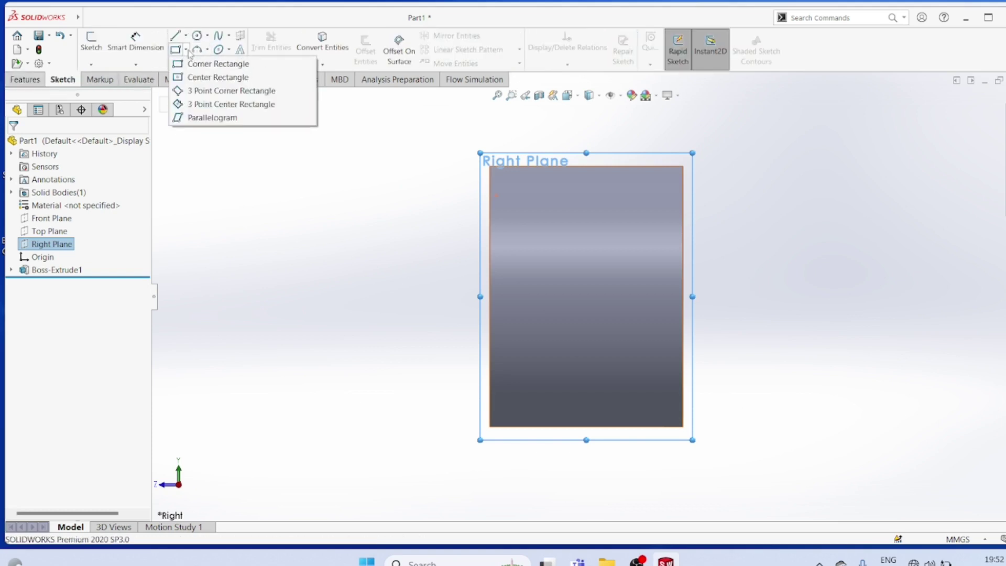
{"action": "left_click", "coordinate": [217, 64]}
{"action": "scroll", "coordinate": [503, 181], "scroll_direction": "up", "scroll_amount": 5}
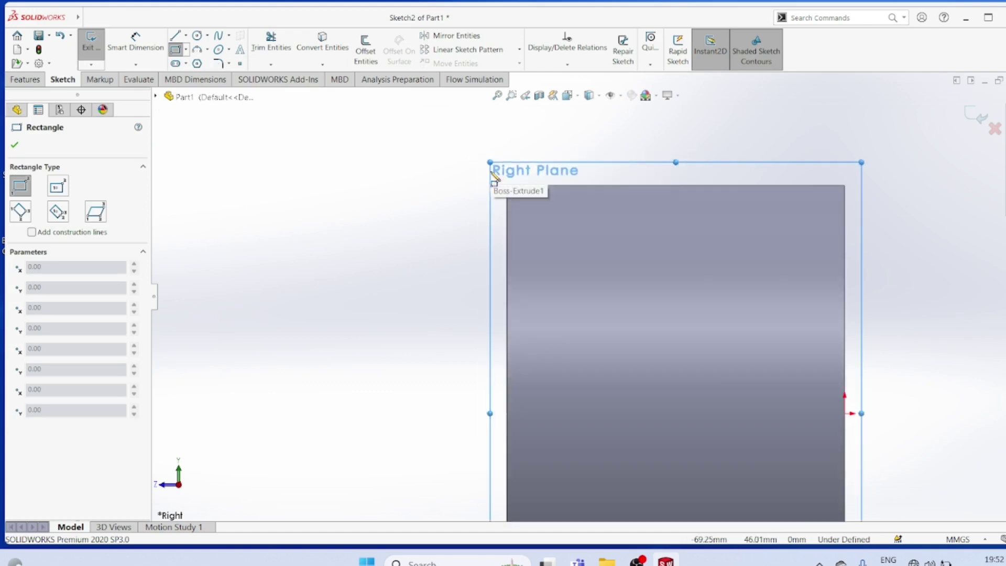
{"action": "left_click", "coordinate": [552, 234]}
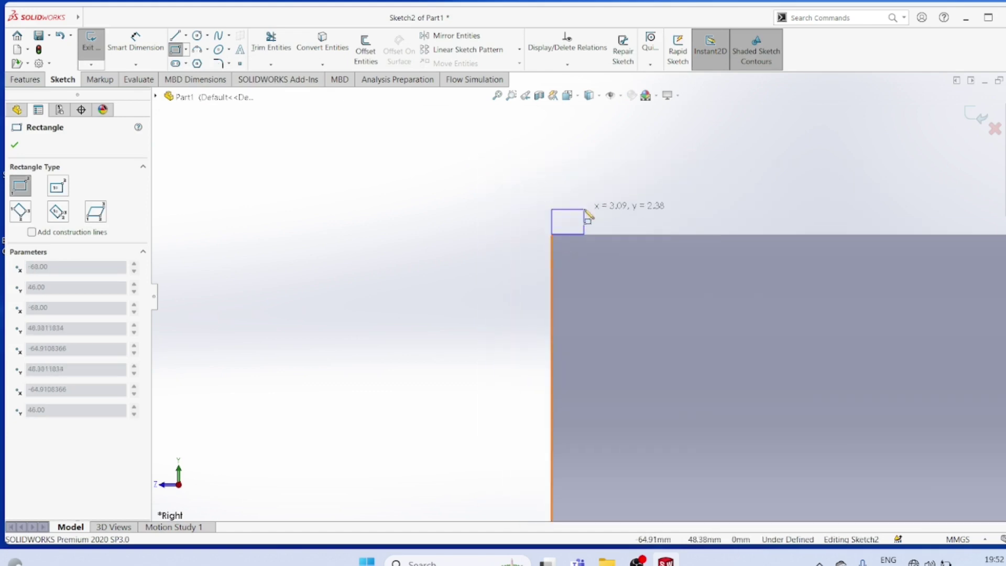
{"action": "left_click", "coordinate": [587, 206]}
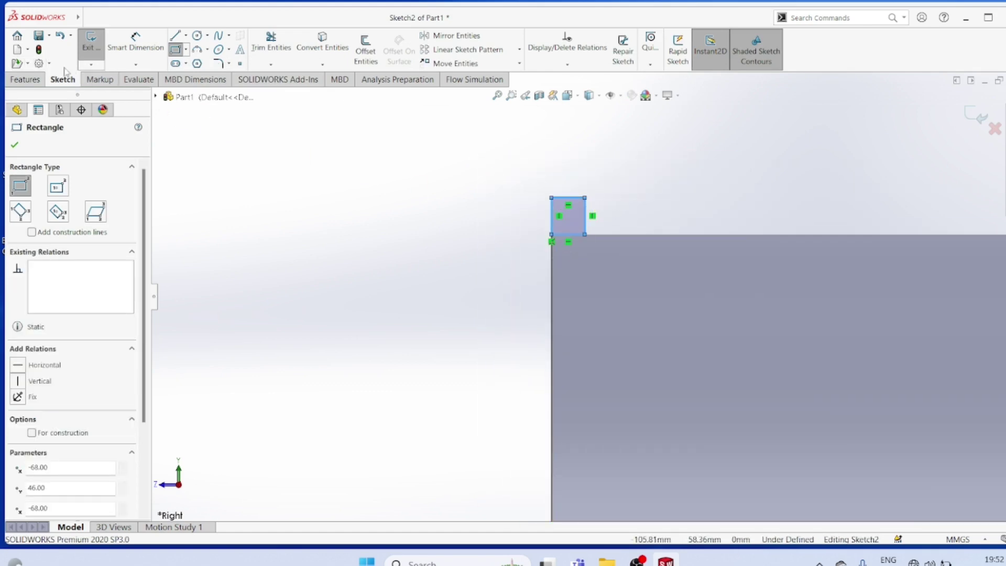
Dimension the top-left rectangle to 4 mm wide and 4 mm high
{"action": "left_click", "coordinate": [135, 65]}
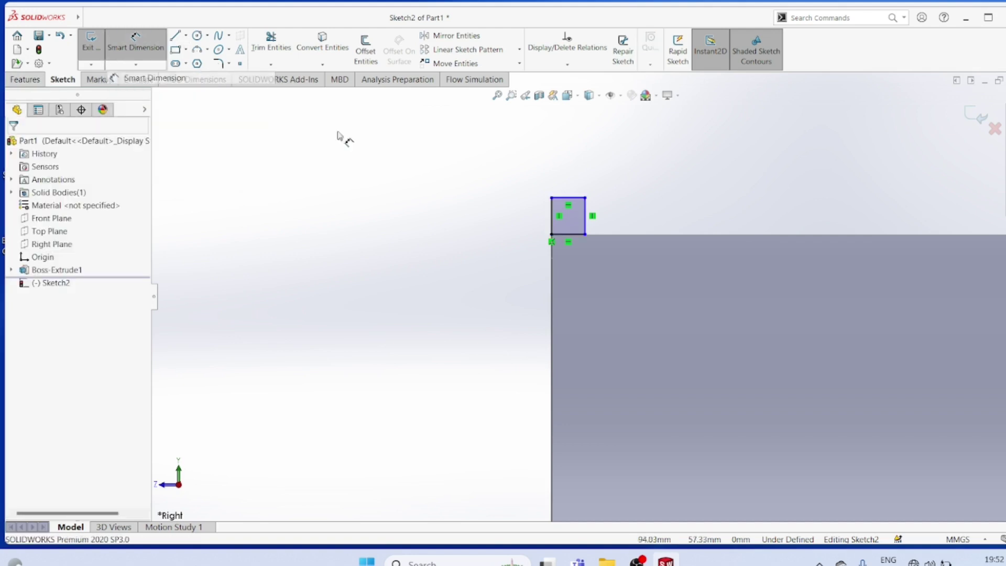
{"action": "left_click", "coordinate": [567, 198]}
{"action": "left_click", "coordinate": [563, 168]}
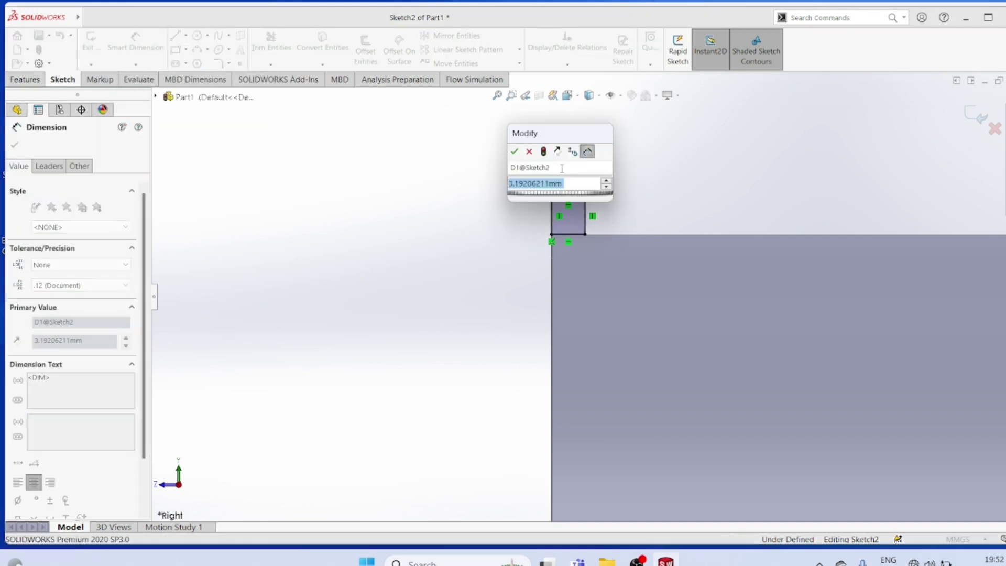
{"action": "type", "text": "4"}
{"action": "key", "text": "Return"}
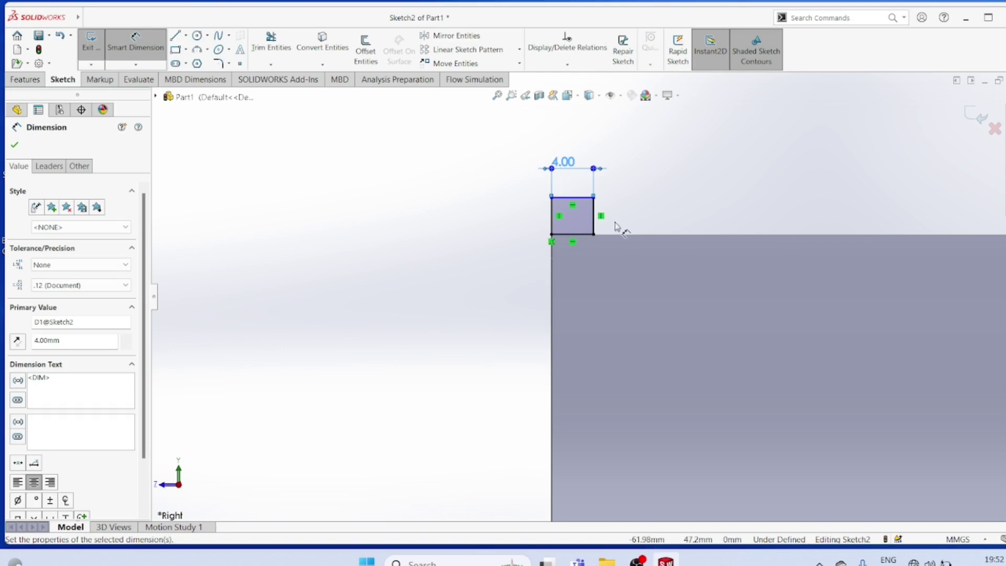
{"action": "left_click", "coordinate": [593, 214]}
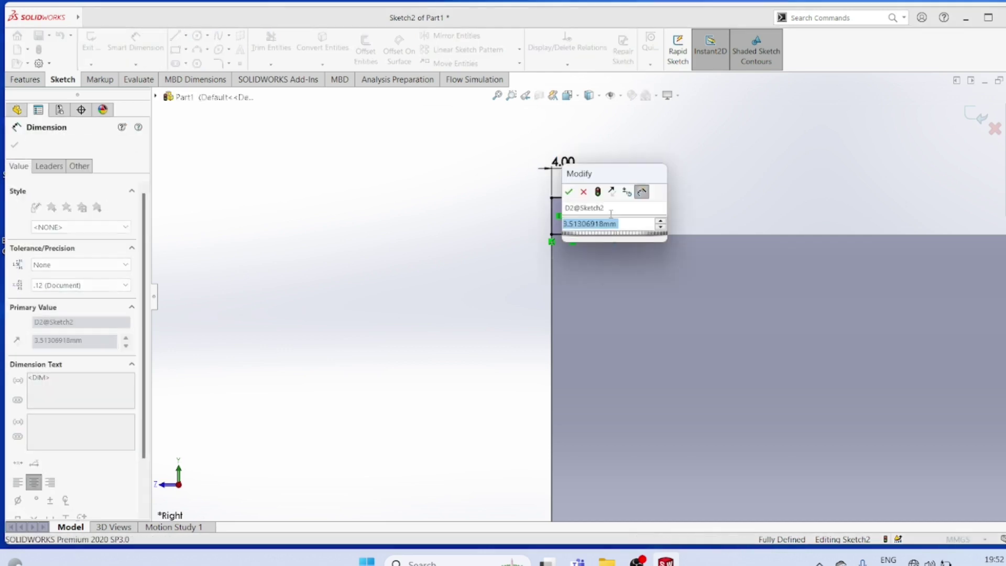
{"action": "type", "text": "4"}
{"action": "key", "text": "Return"}
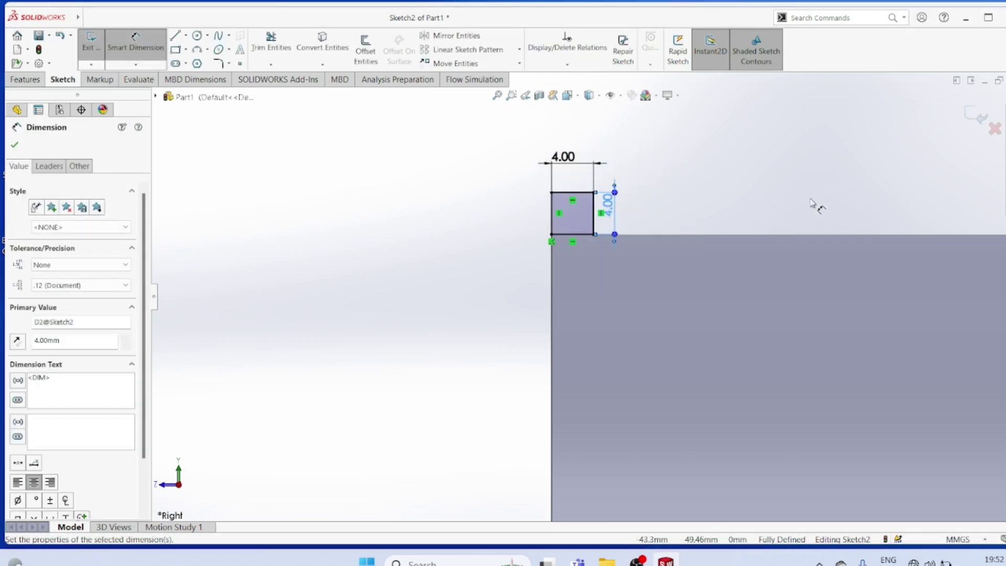
{"action": "scroll", "coordinate": [817, 210], "scroll_direction": "down", "scroll_amount": 3}
{"action": "mouse_move", "coordinate": [16, 18]}
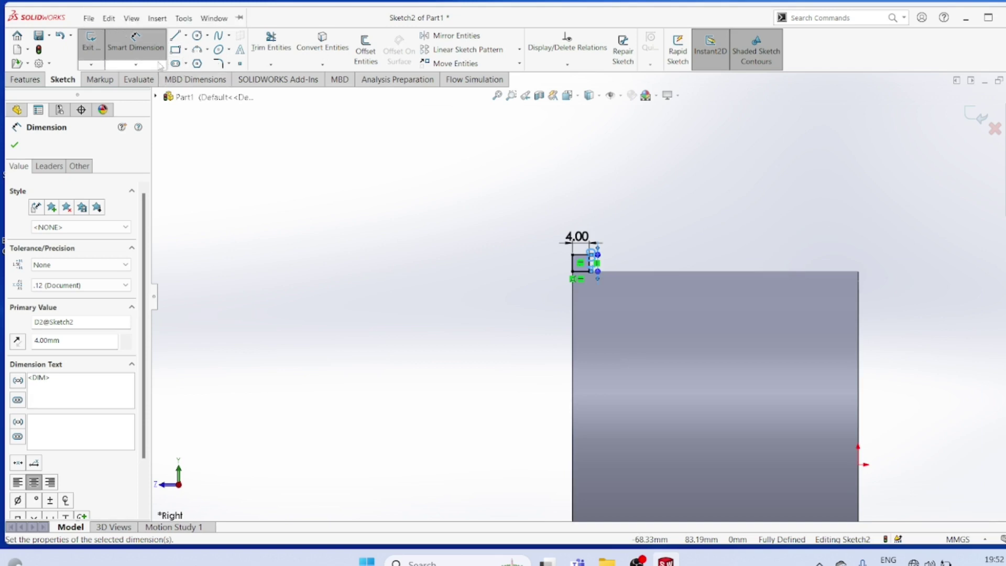
Draw a second rectangle at the top-right corner and dimension it 4 × 4 mm
{"action": "left_click", "coordinate": [186, 49]}
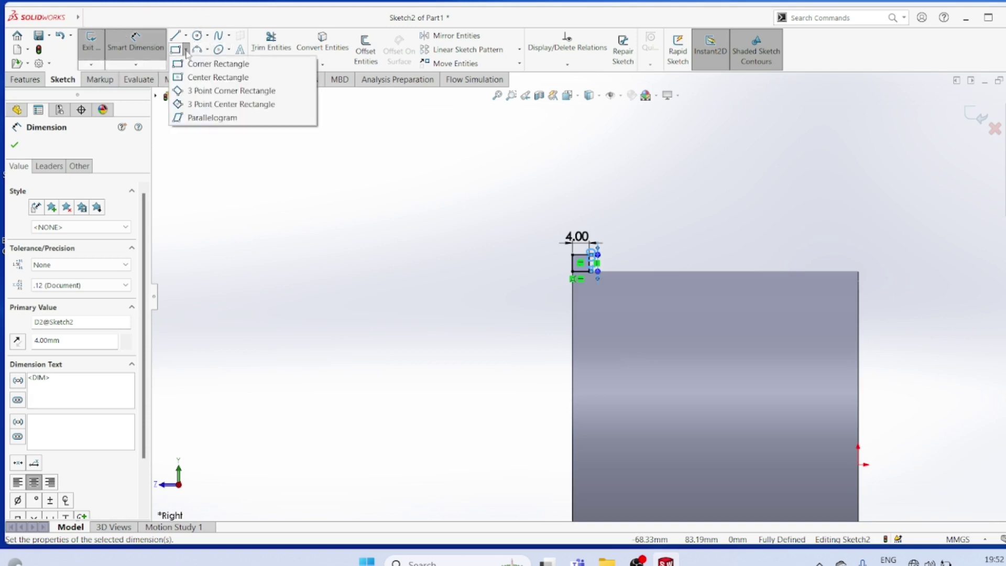
{"action": "left_click", "coordinate": [218, 64]}
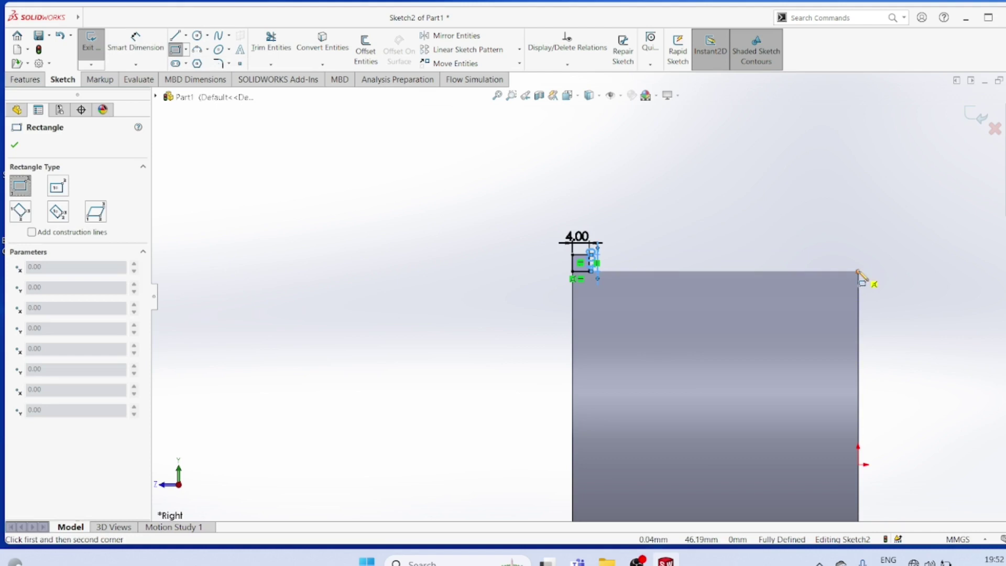
{"action": "left_click", "coordinate": [859, 274]}
{"action": "left_click", "coordinate": [822, 235]}
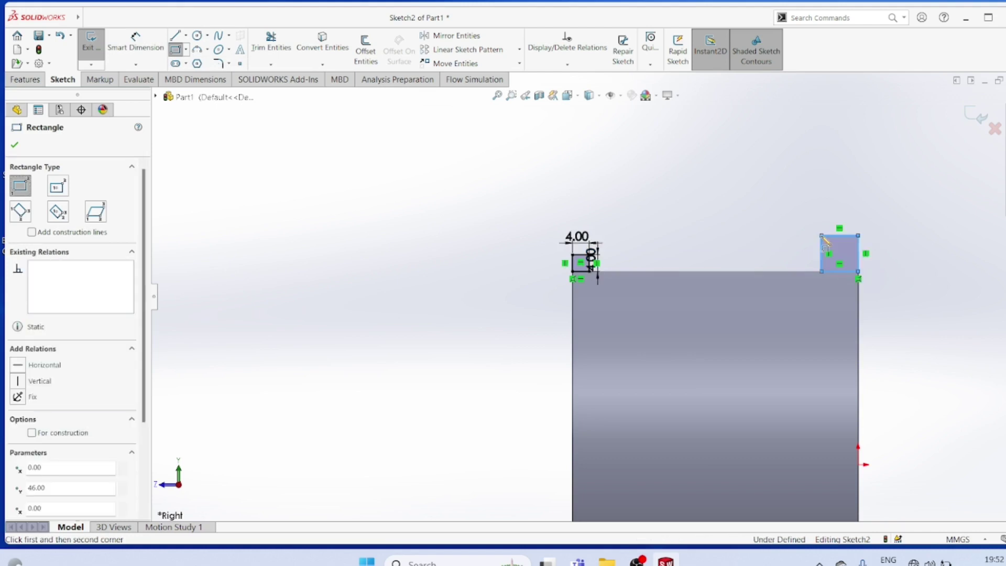
{"action": "left_click", "coordinate": [136, 64]}
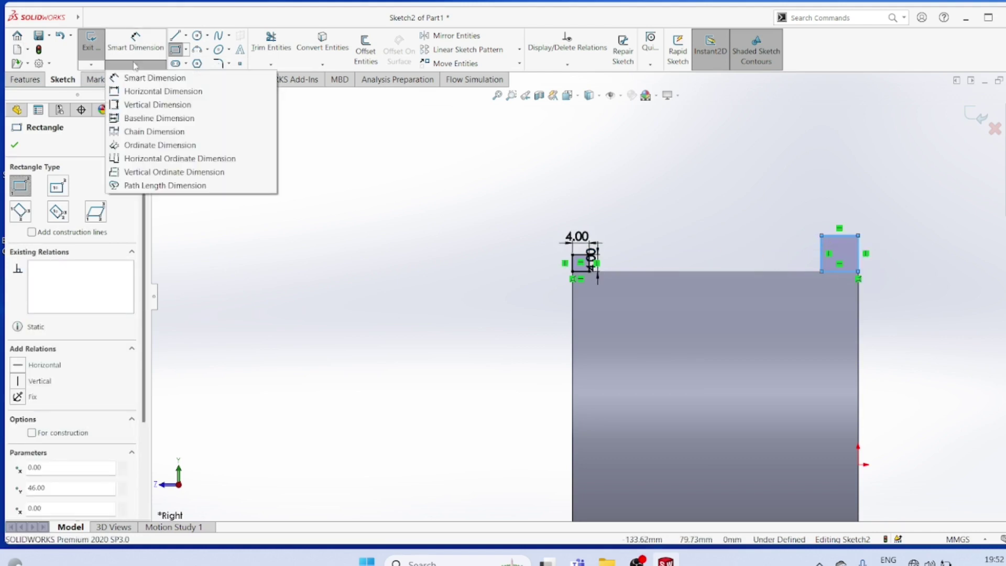
{"action": "left_click", "coordinate": [154, 78]}
{"action": "left_click", "coordinate": [821, 256]}
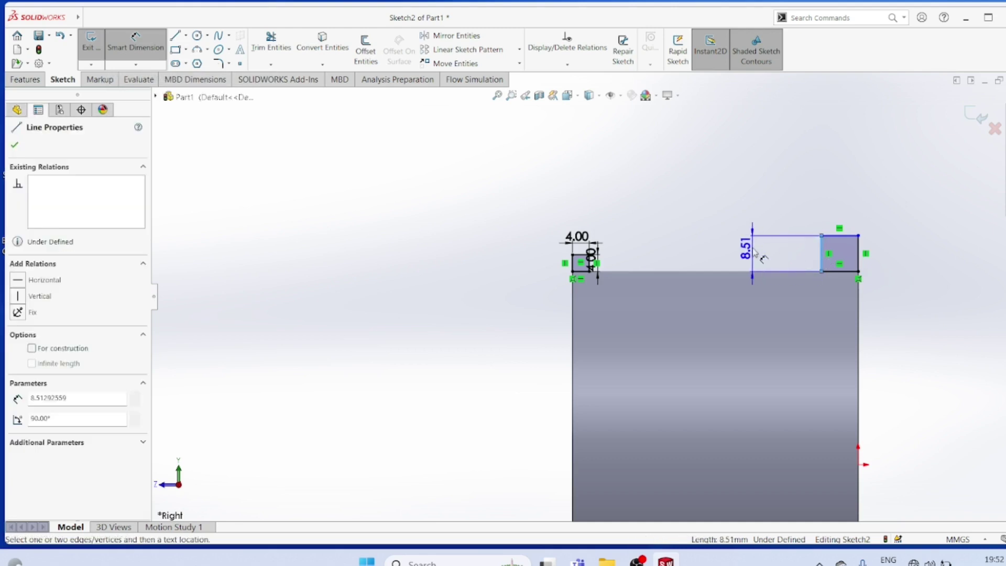
{"action": "left_click", "coordinate": [755, 252]}
{"action": "type", "text": "4"}
{"action": "key", "text": "Return"}
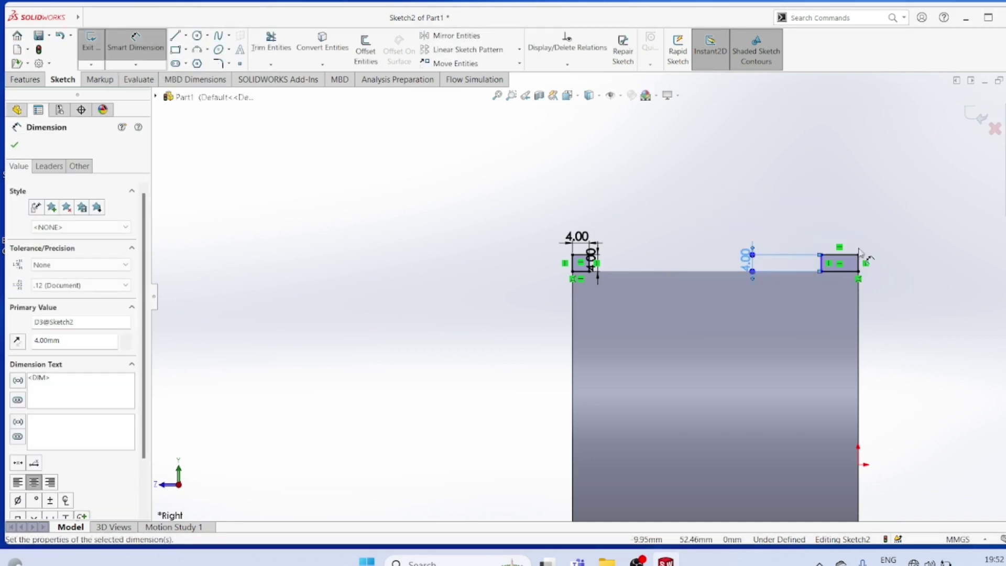
{"action": "left_click", "coordinate": [840, 253]}
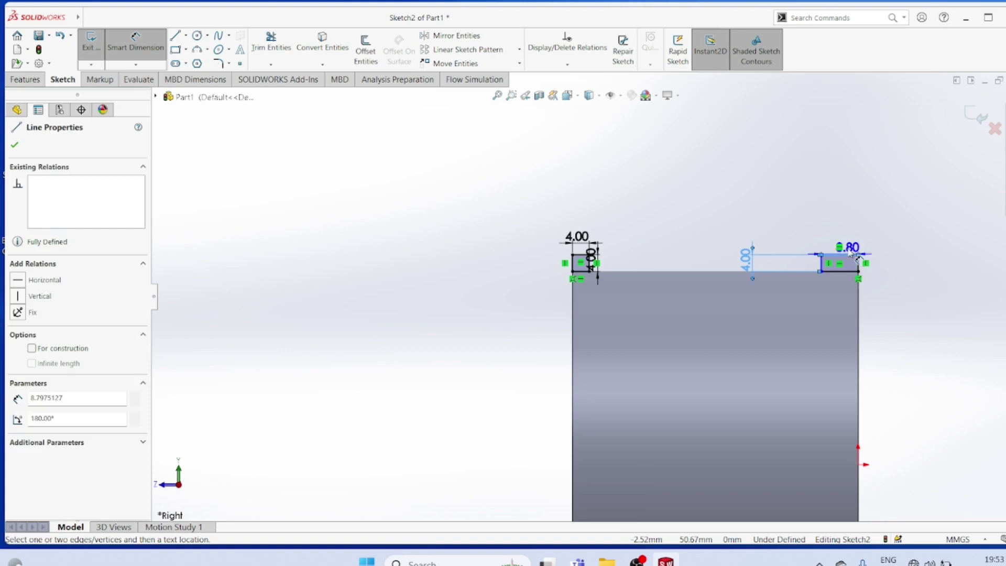
{"action": "left_click", "coordinate": [849, 228]}
{"action": "type", "text": "4"}
{"action": "key", "text": "Return"}
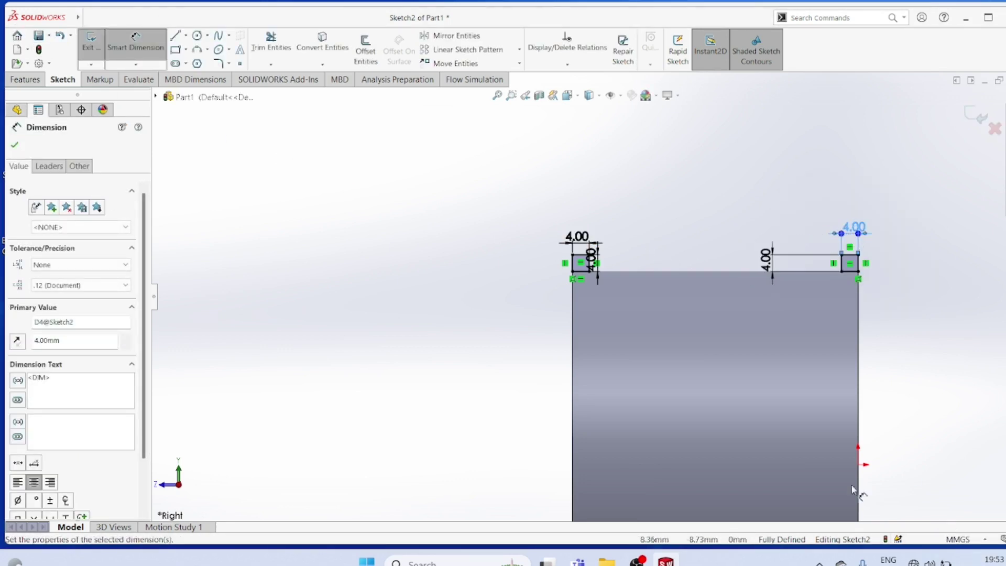
Draw a horizontal centreline from the origin on the right edge to the left edge
{"action": "left_click", "coordinate": [186, 35]}
{"action": "left_click", "coordinate": [205, 63]}
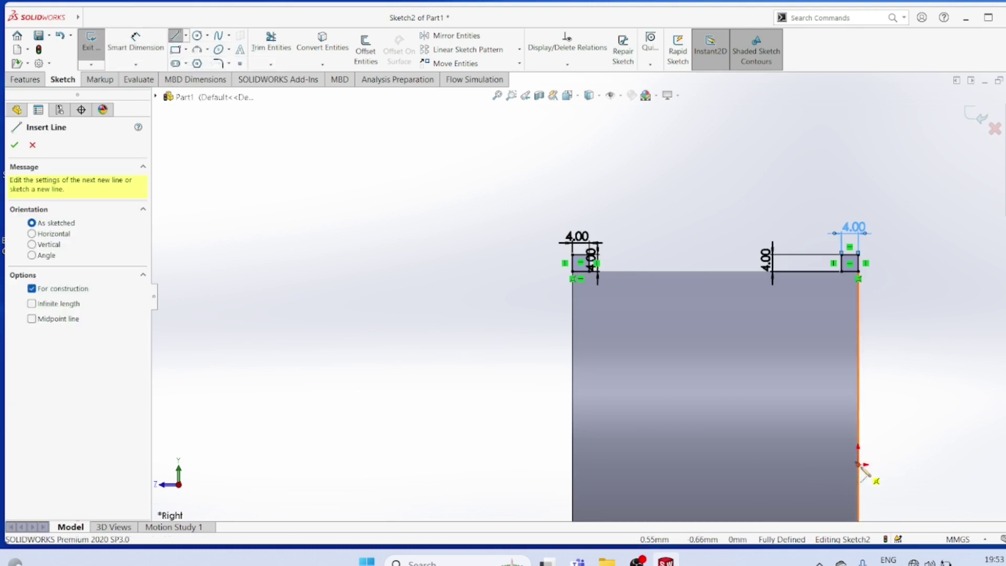
{"action": "left_click", "coordinate": [858, 463]}
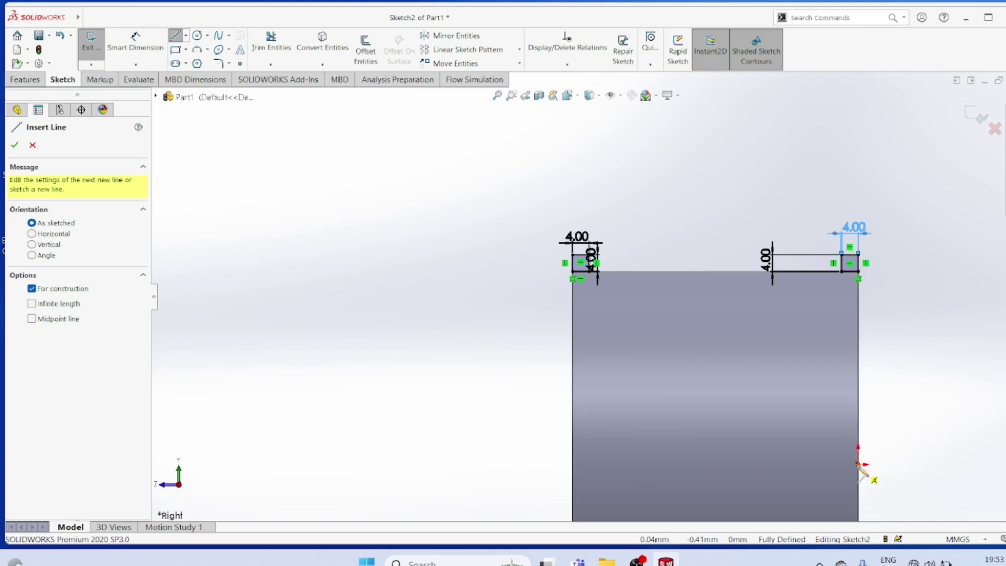
{"action": "left_click", "coordinate": [859, 464]}
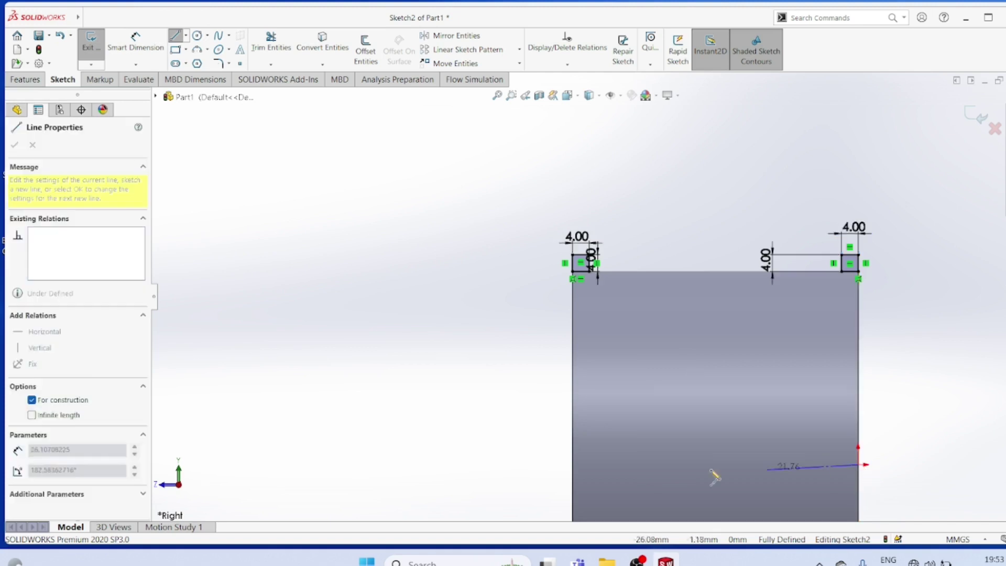
{"action": "left_click", "coordinate": [574, 466]}
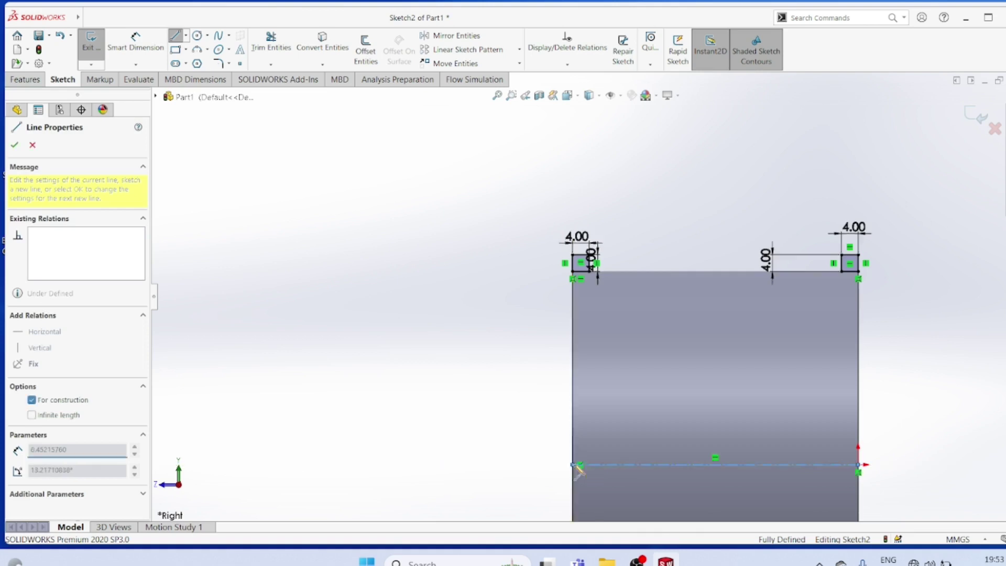
{"action": "right_click", "coordinate": [621, 397]}
{"action": "left_click", "coordinate": [653, 446]}
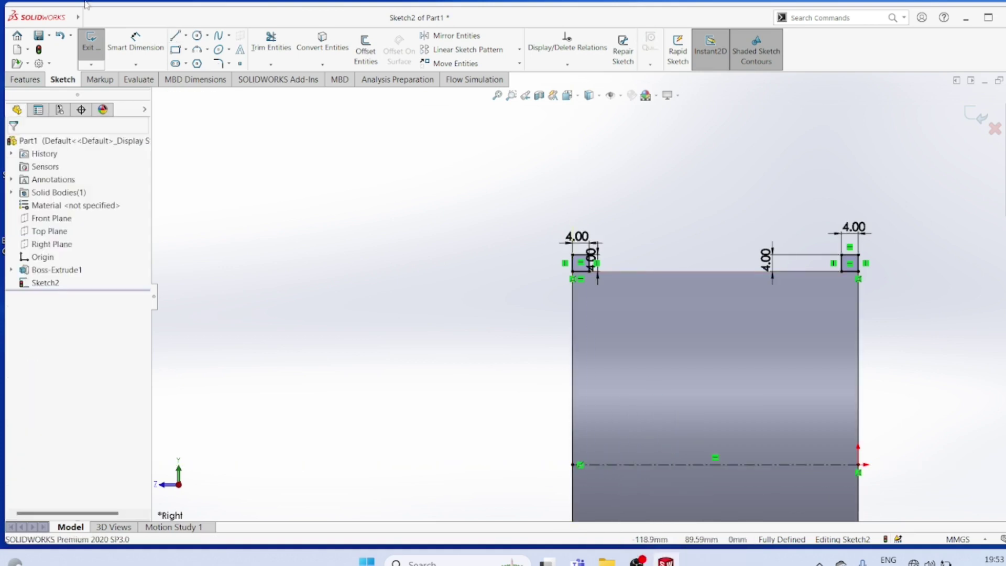
Revolve both corner squares 360° about the centreline, then orbit to view the flanges
{"action": "left_click", "coordinate": [26, 79]}
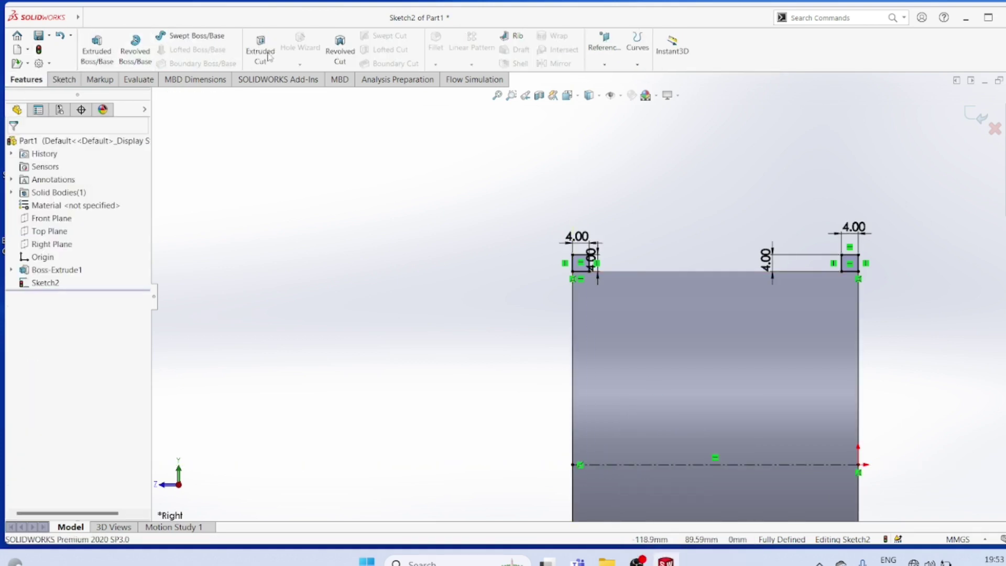
{"action": "left_click", "coordinate": [136, 50]}
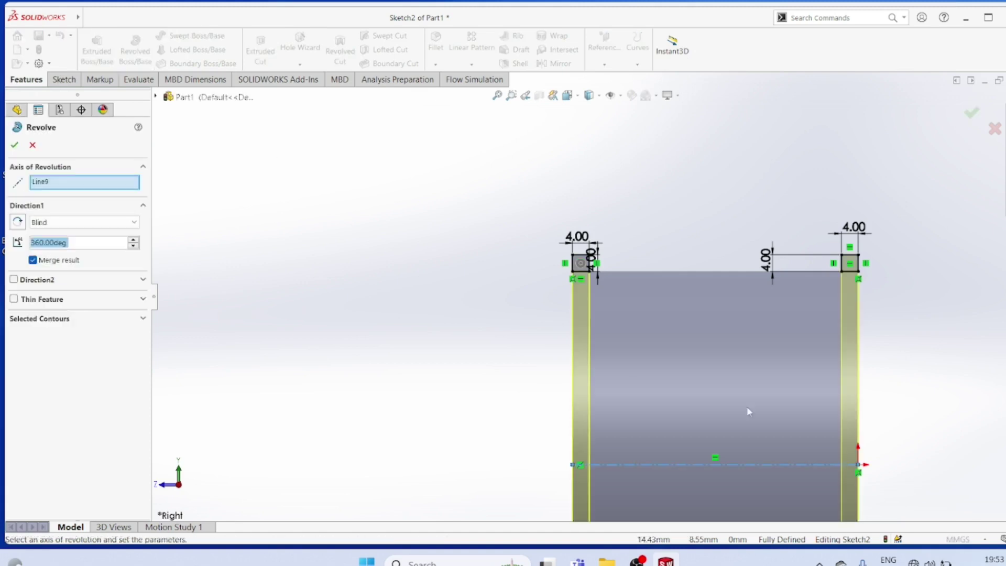
{"action": "left_click", "coordinate": [14, 145]}
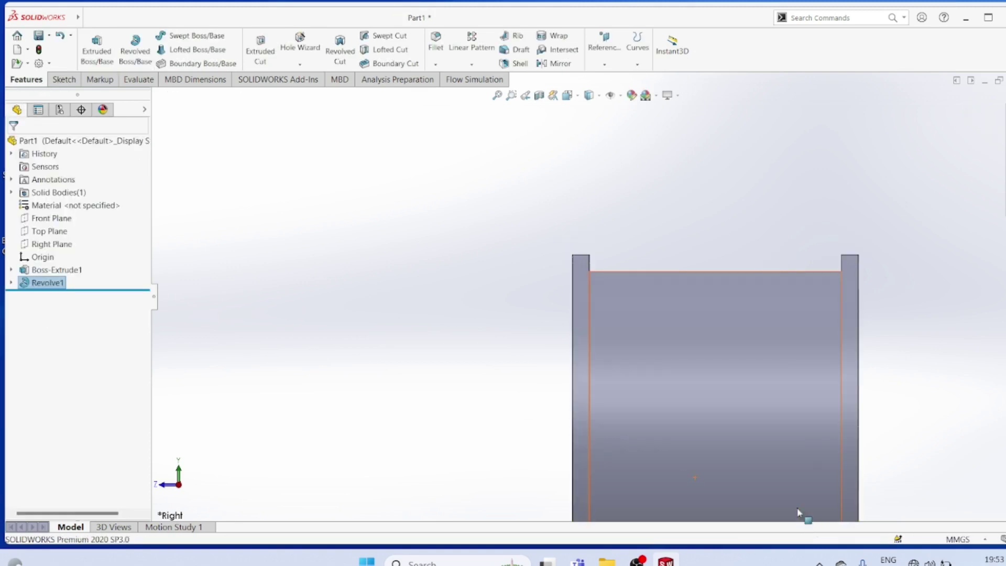
{"action": "mouse_move", "coordinate": [805, 517]}
{"action": "middle_mouse_down"}
{"action": "mouse_move", "coordinate": [802, 465]}
{"action": "mouse_move", "coordinate": [821, 503]}
{"action": "middle_mouse_up"}
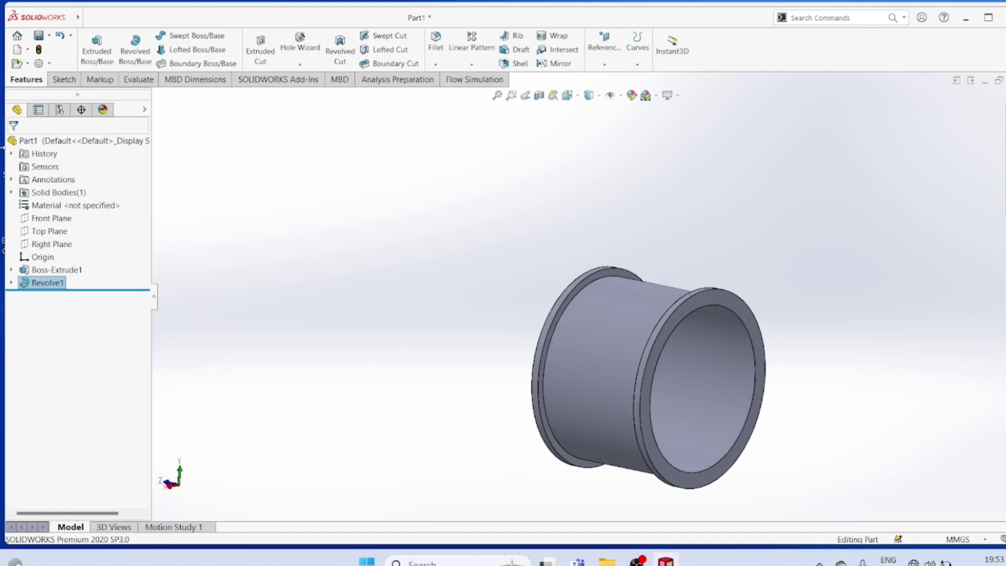
View the Right Plane face-on with the Hidden Lines Visible display style
{"action": "right_click", "coordinate": [51, 244]}
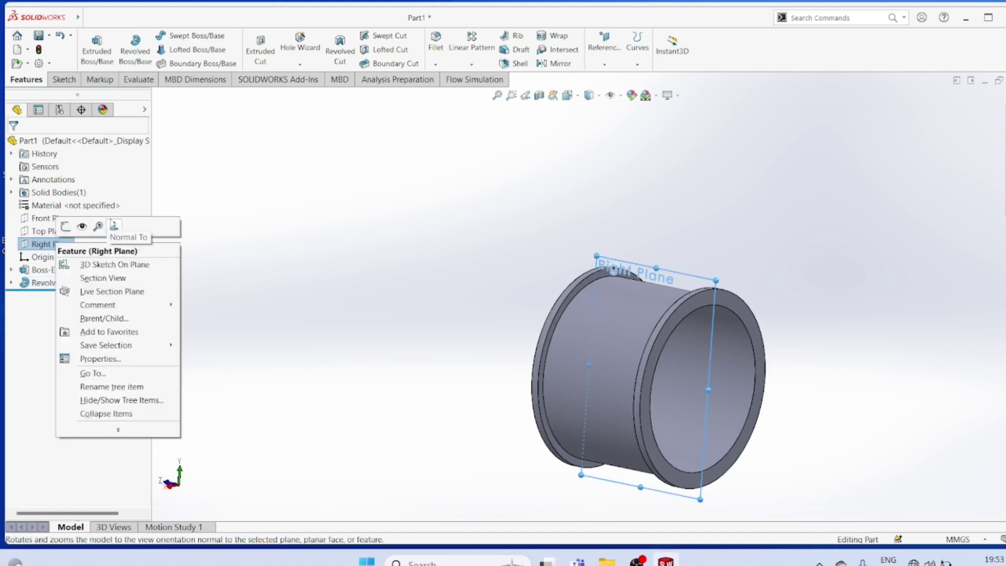
{"action": "left_click", "coordinate": [116, 227]}
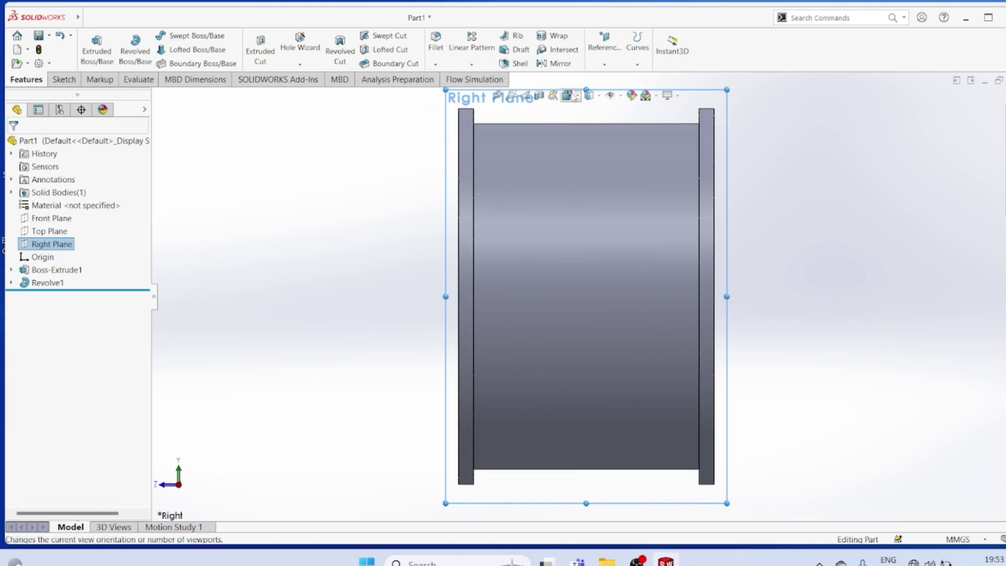
{"action": "left_click", "coordinate": [594, 95]}
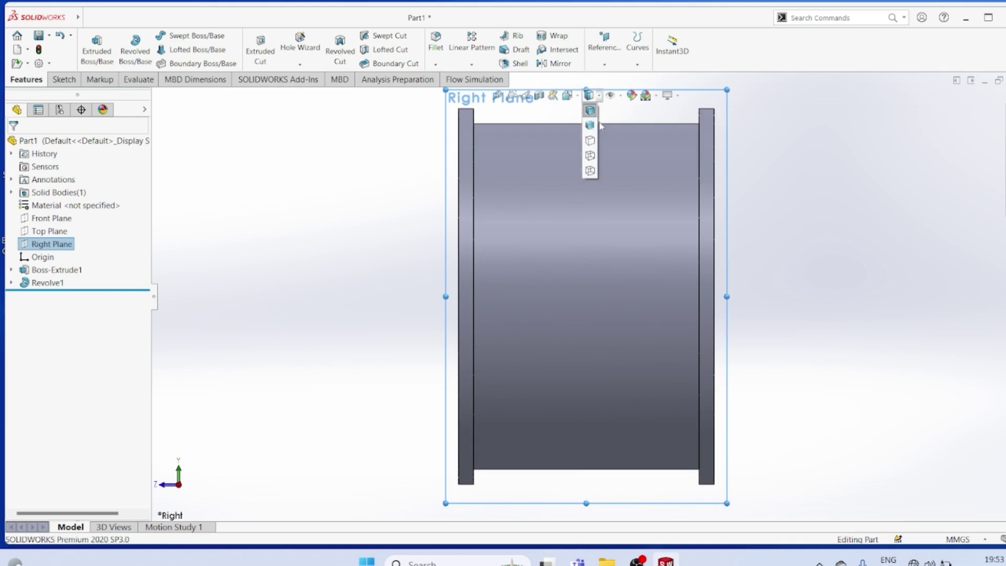
{"action": "left_click", "coordinate": [590, 155]}
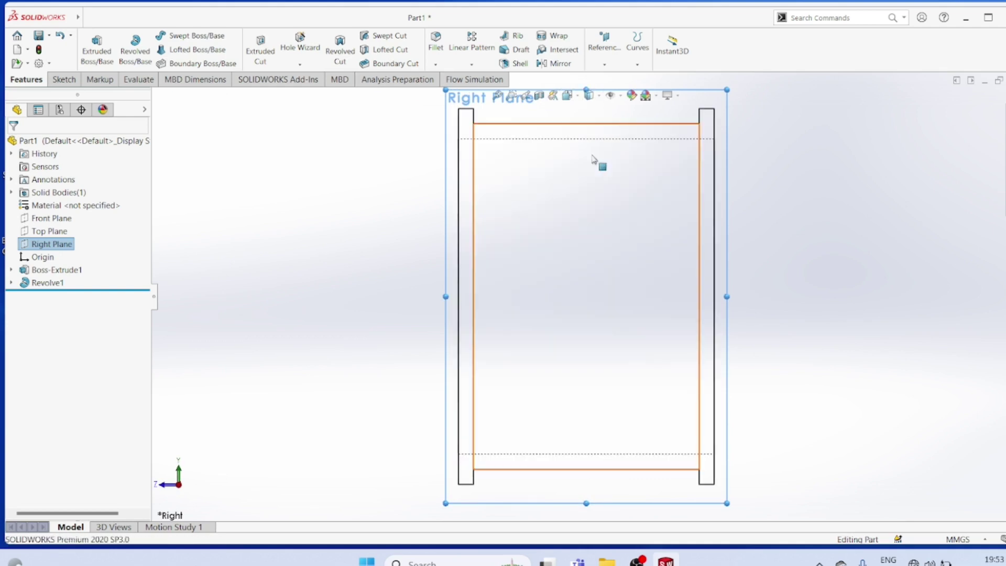
{"action": "left_click", "coordinate": [63, 80]}
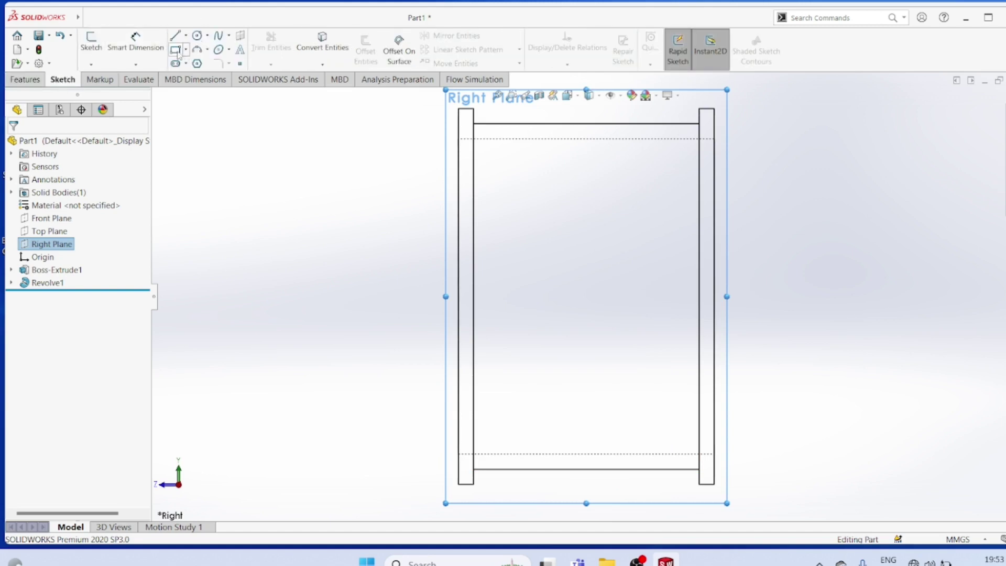
Draw a 2 mm radius circle centred on the inner bore edge
{"action": "left_click", "coordinate": [206, 36]}
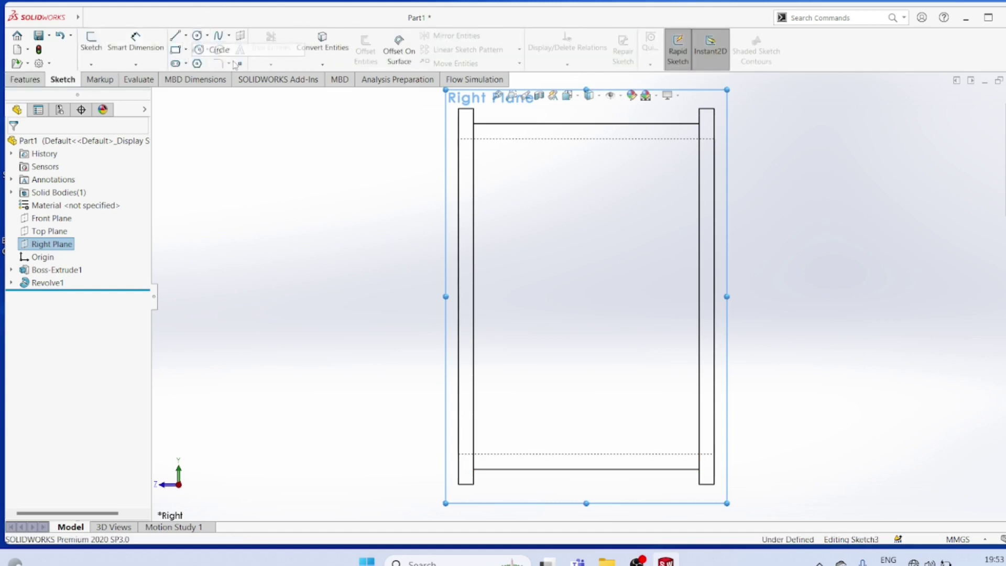
{"action": "left_click", "coordinate": [214, 49]}
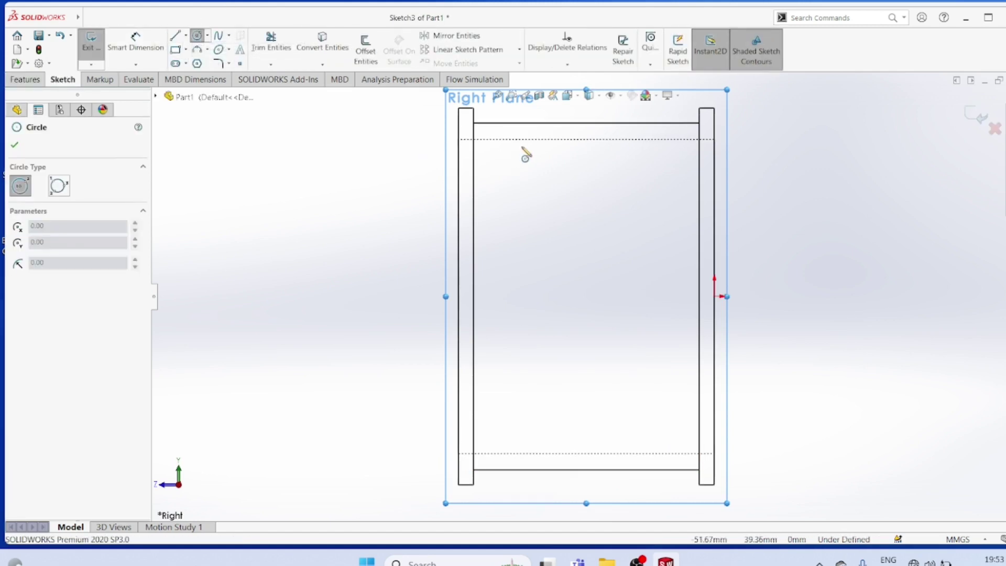
{"action": "left_click", "coordinate": [586, 139]}
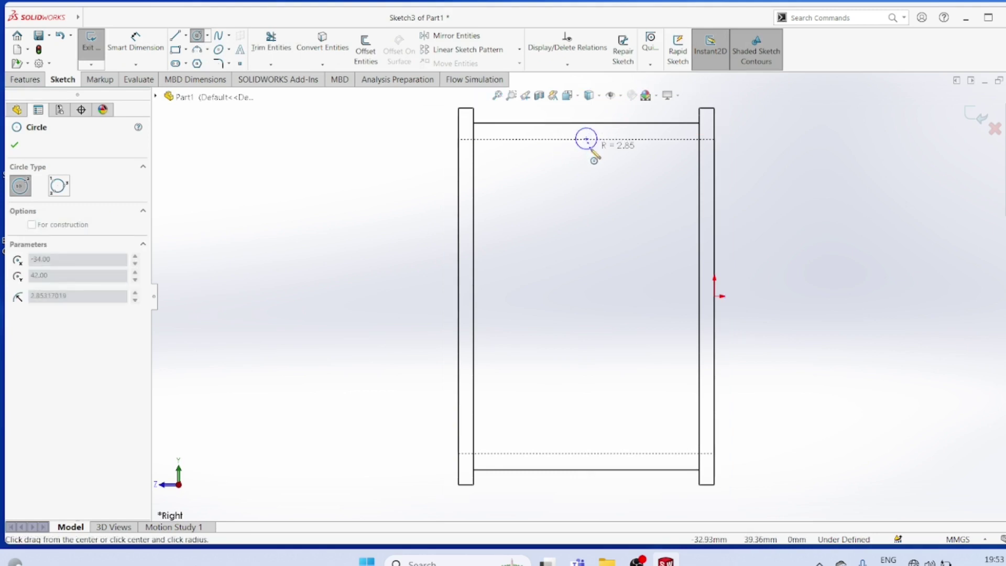
{"action": "left_click", "coordinate": [594, 142]}
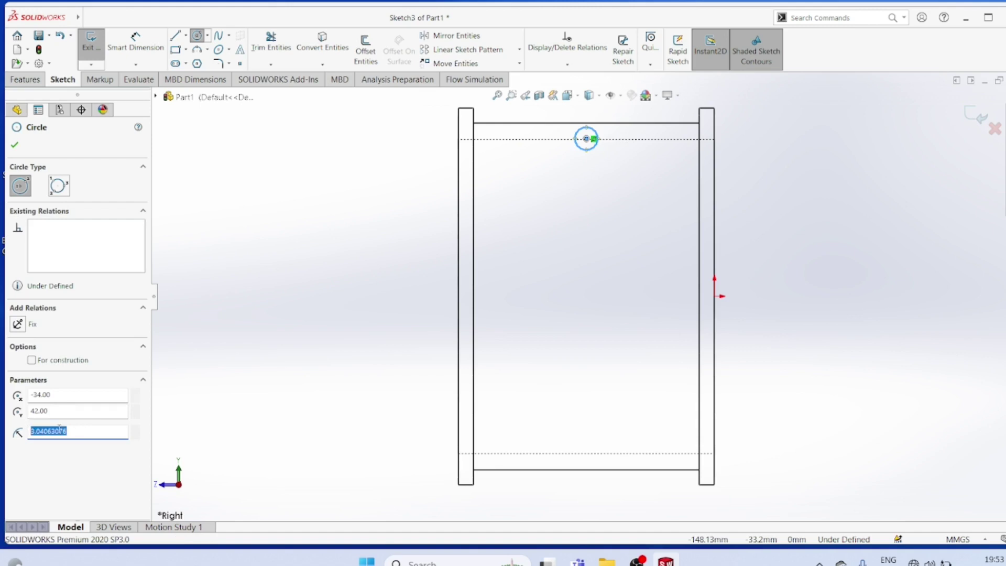
{"action": "type", "text": "4"}
{"action": "key", "text": "Return"}
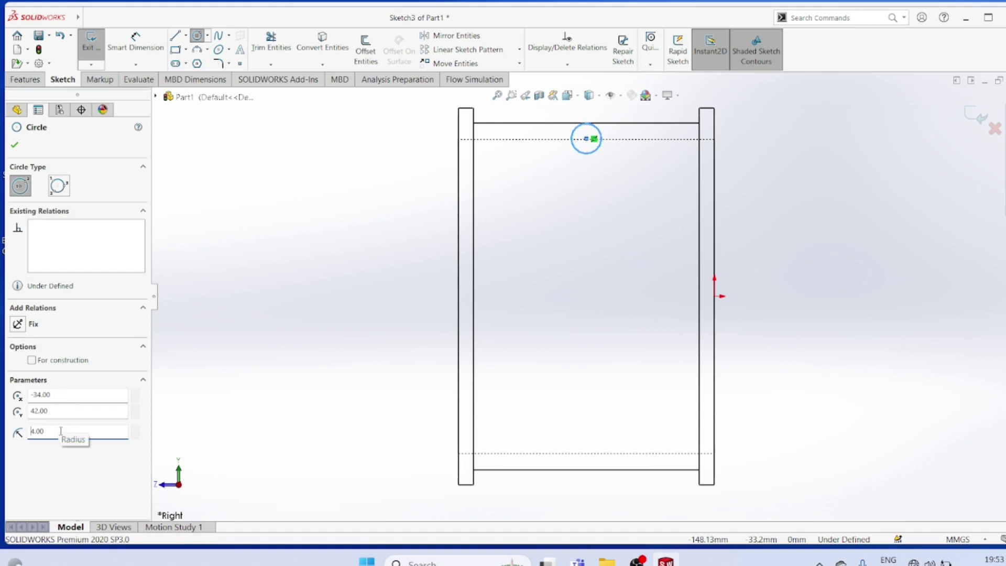
{"action": "left_click_drag", "start_coordinate": [60, 431], "coordinate": [32, 432]}
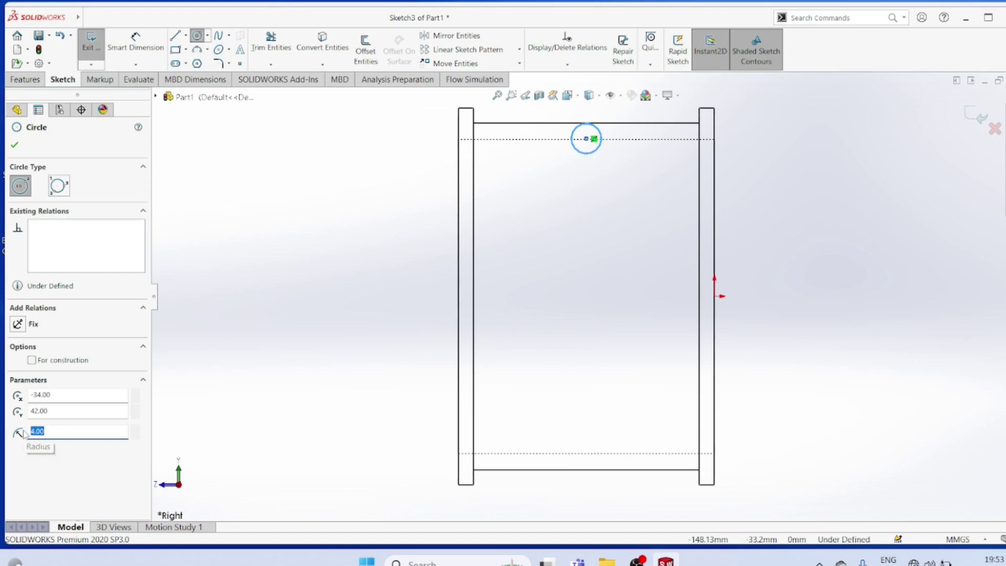
{"action": "type", "text": "2"}
{"action": "key", "text": "Return"}
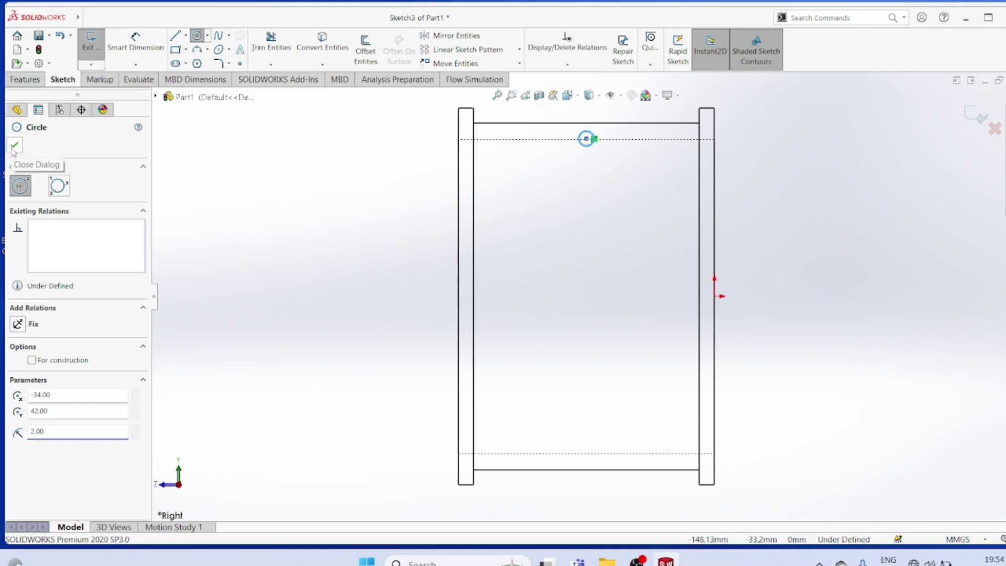
Draw a construction centreline along the bushing axis through the origin
{"action": "left_click", "coordinate": [185, 36]}
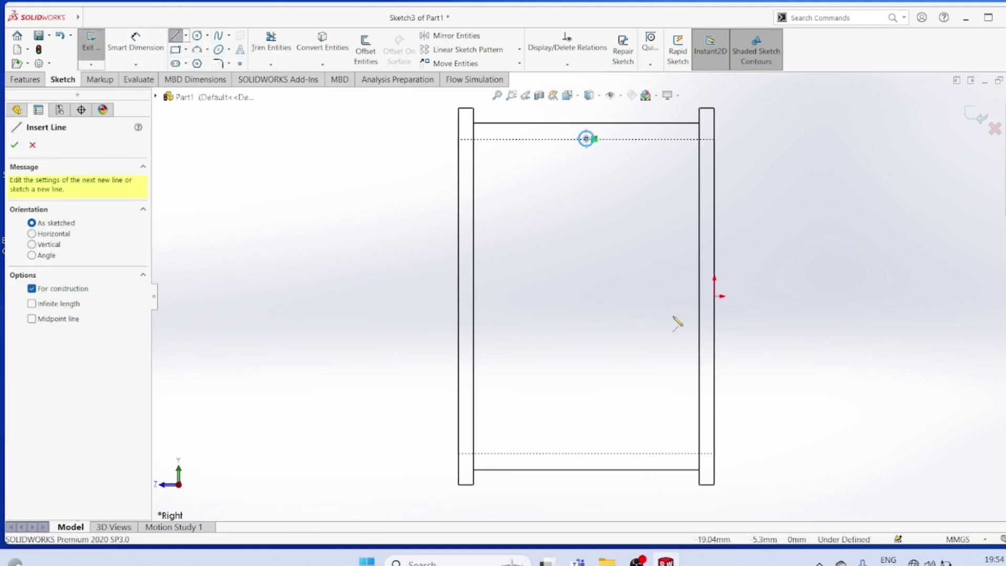
{"action": "left_click", "coordinate": [721, 297]}
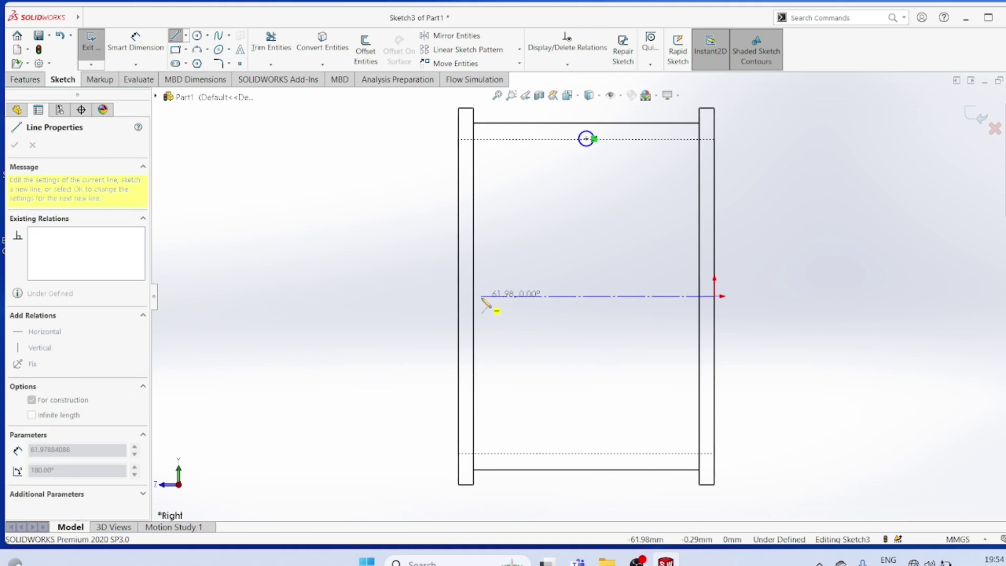
{"action": "left_click", "coordinate": [475, 297]}
{"action": "right_click", "coordinate": [481, 299]}
{"action": "left_click", "coordinate": [520, 319]}
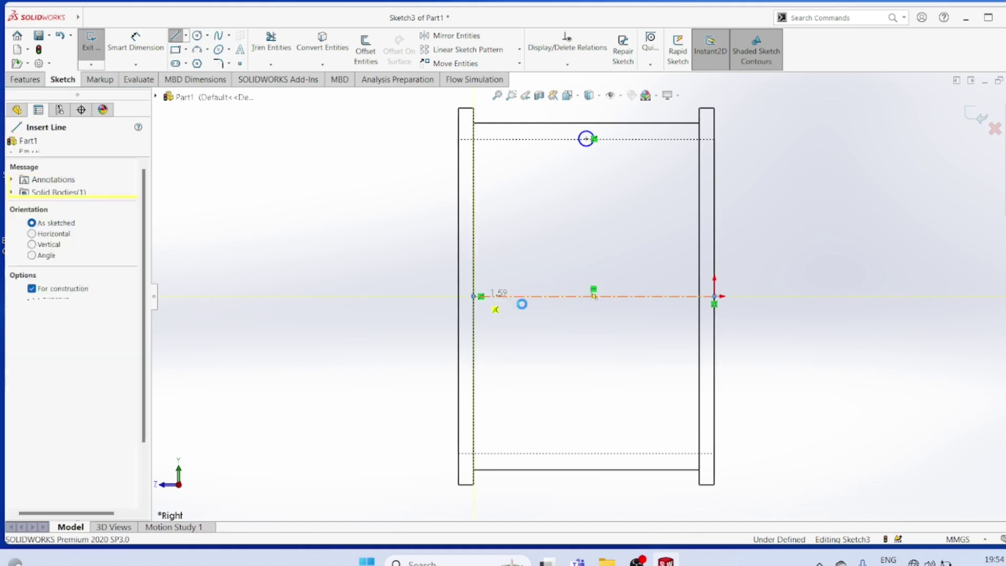
{"action": "key", "text": "Escape"}
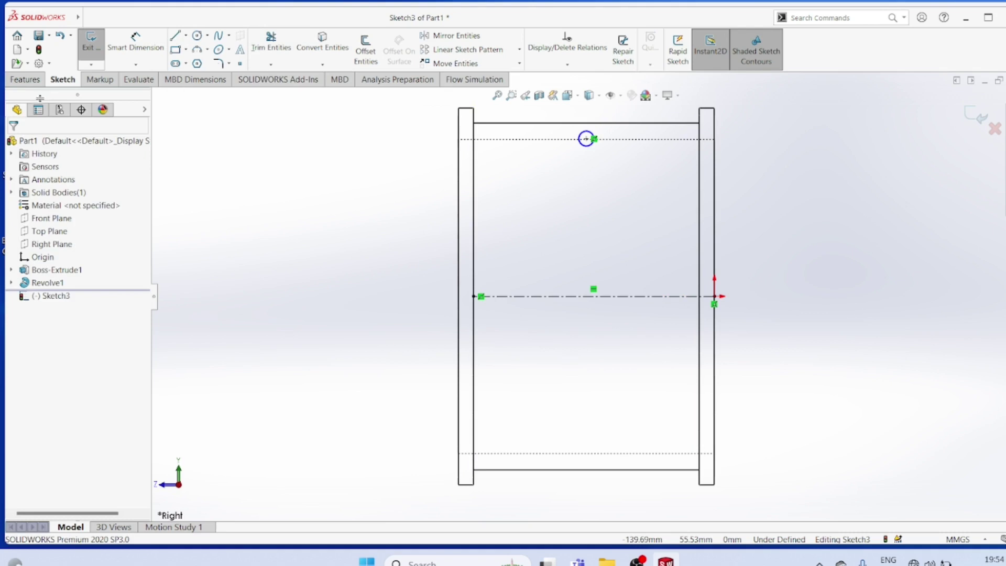
Cut-revolve the small circle 360° about Line2 to groove the bore, then show Shaded With Edges
{"action": "left_click", "coordinate": [26, 79]}
{"action": "left_click", "coordinate": [340, 49]}
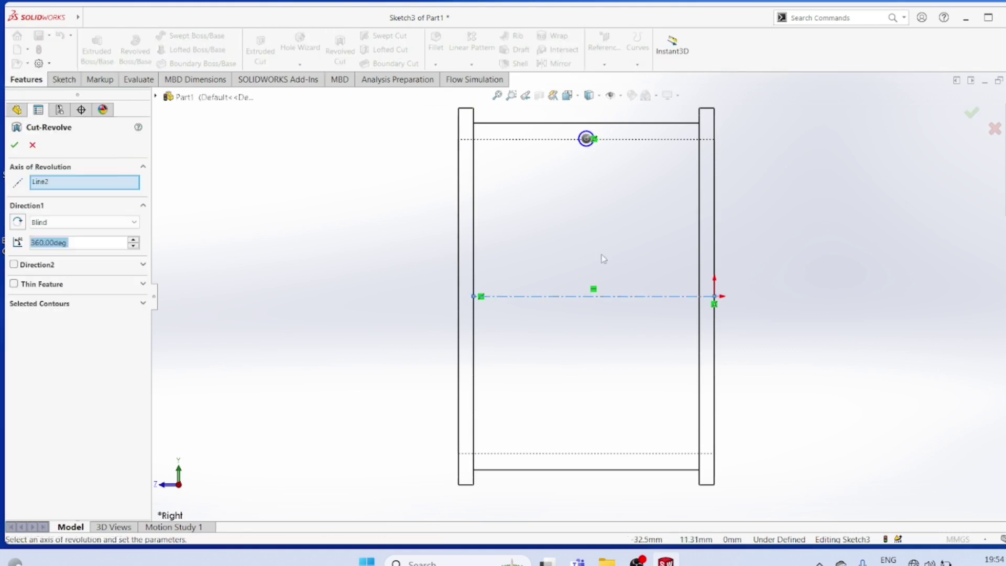
{"action": "middle_click_drag", "start_coordinate": [680, 211], "coordinate": [632, 255]}
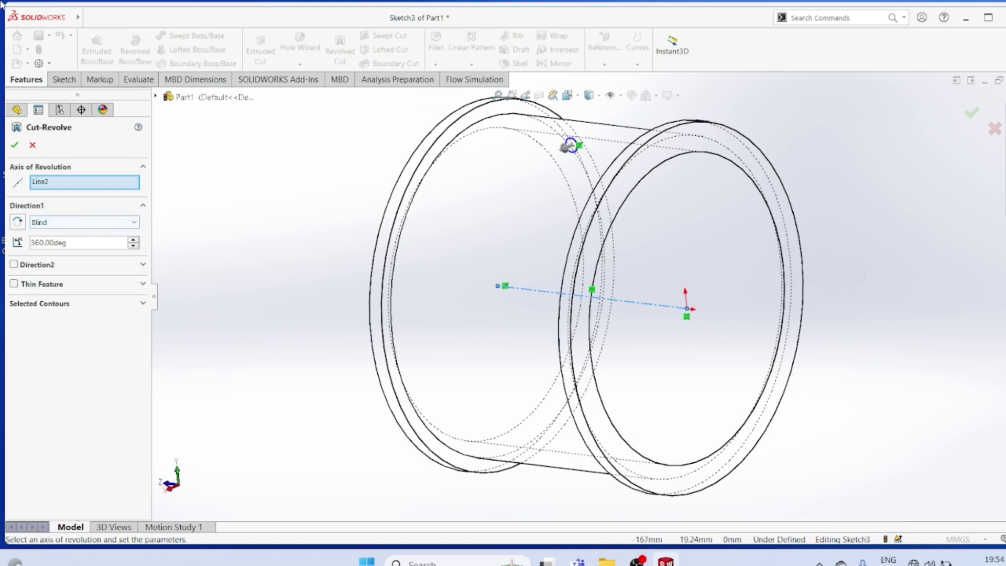
{"action": "left_click", "coordinate": [14, 146]}
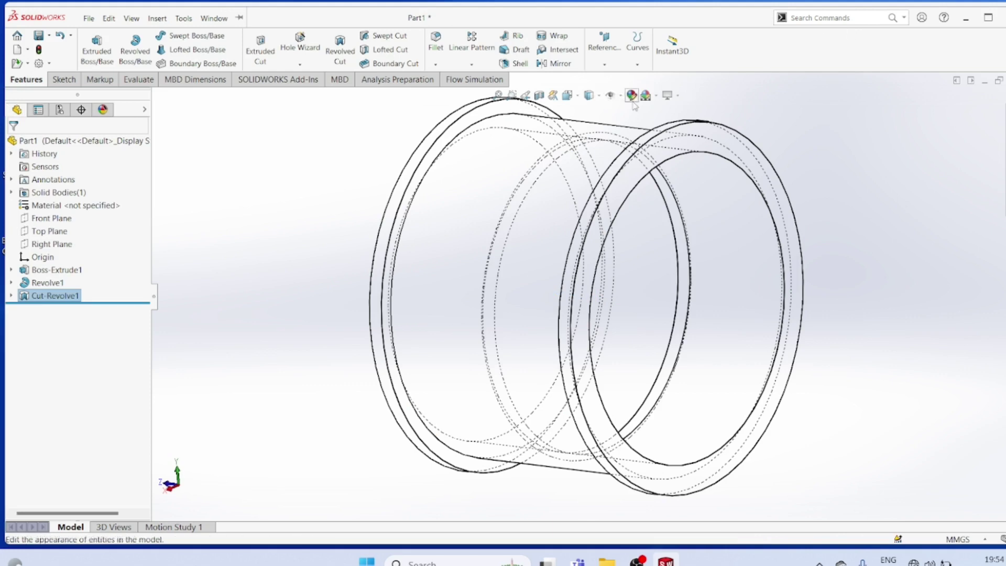
{"action": "left_click", "coordinate": [599, 95]}
{"action": "left_click", "coordinate": [590, 110]}
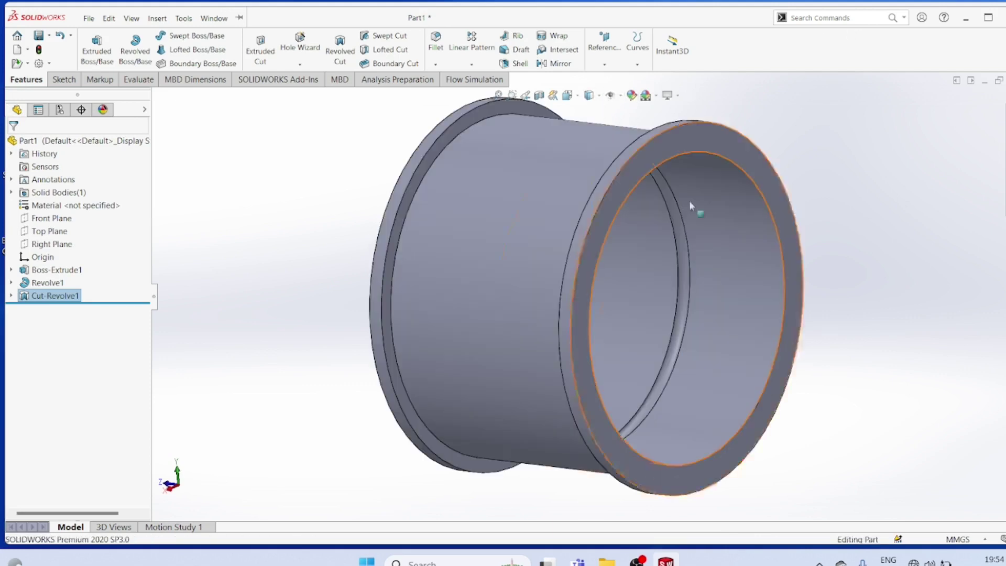